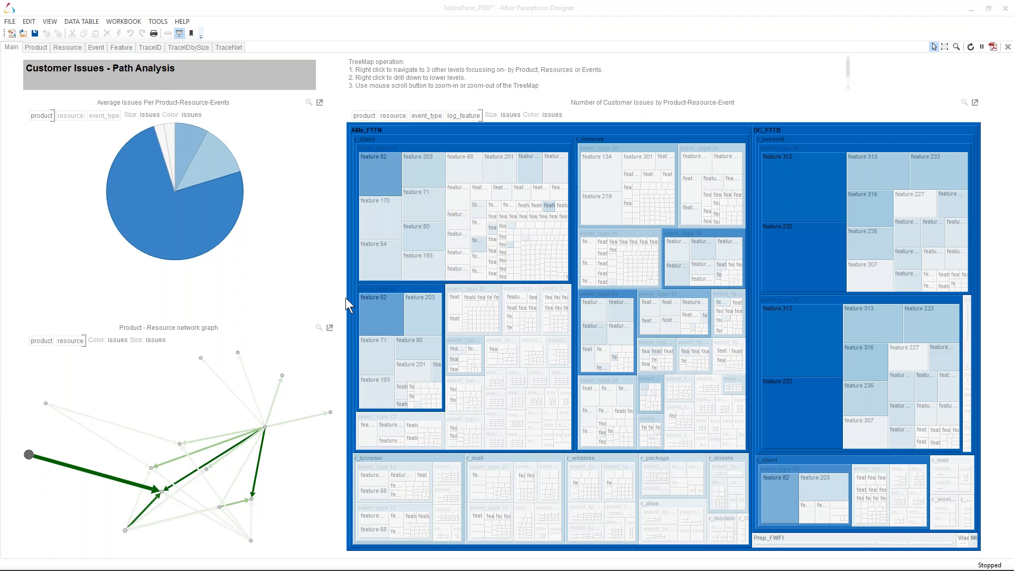
- Switch to the Altair Monarch Data Prep Studio window with the Telstra data preview
{"action": "mouse_move", "coordinate": [166, 569]}
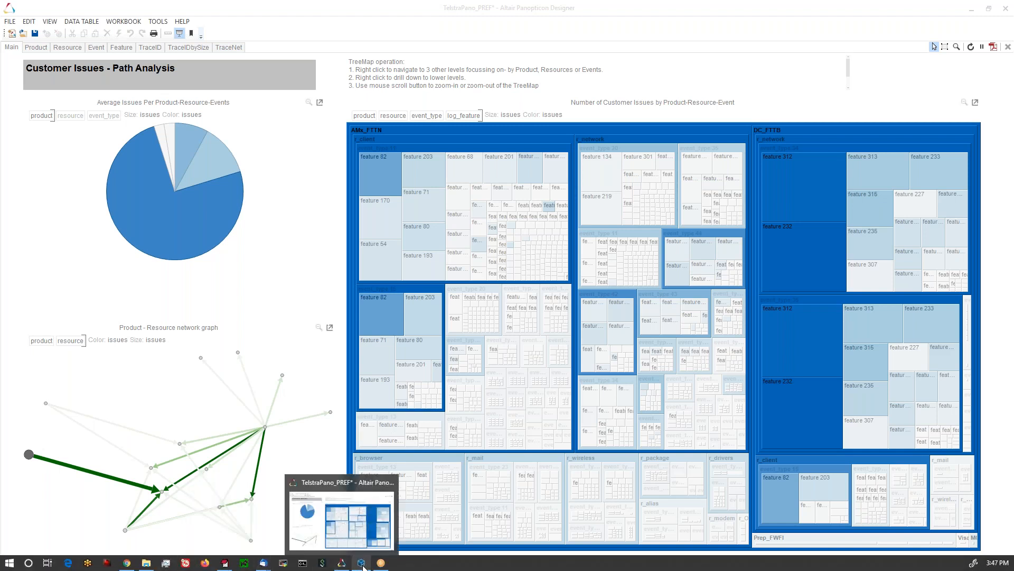
{"action": "mouse_move", "coordinate": [360, 565]}
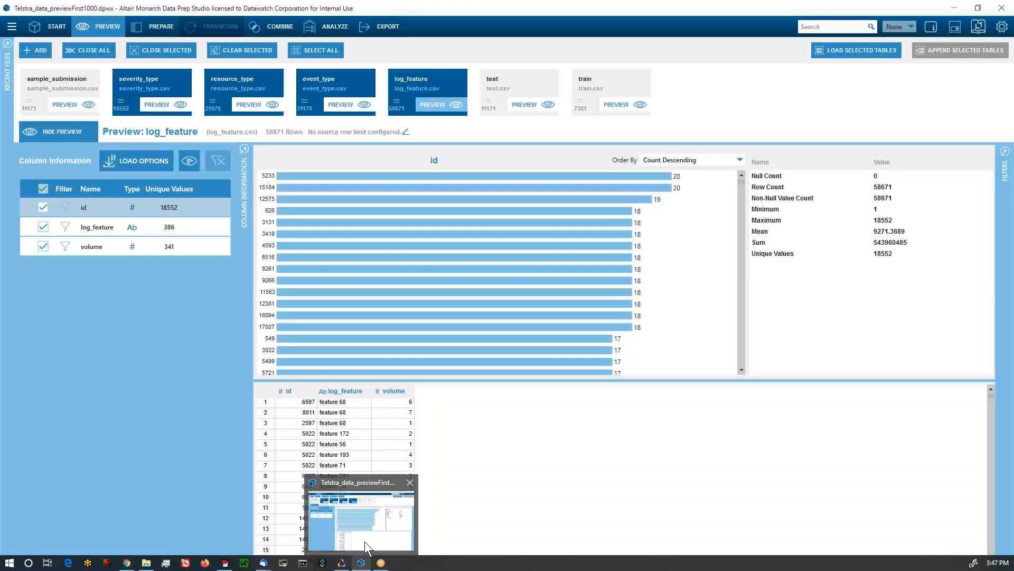
{"action": "left_click", "coordinate": [365, 541]}
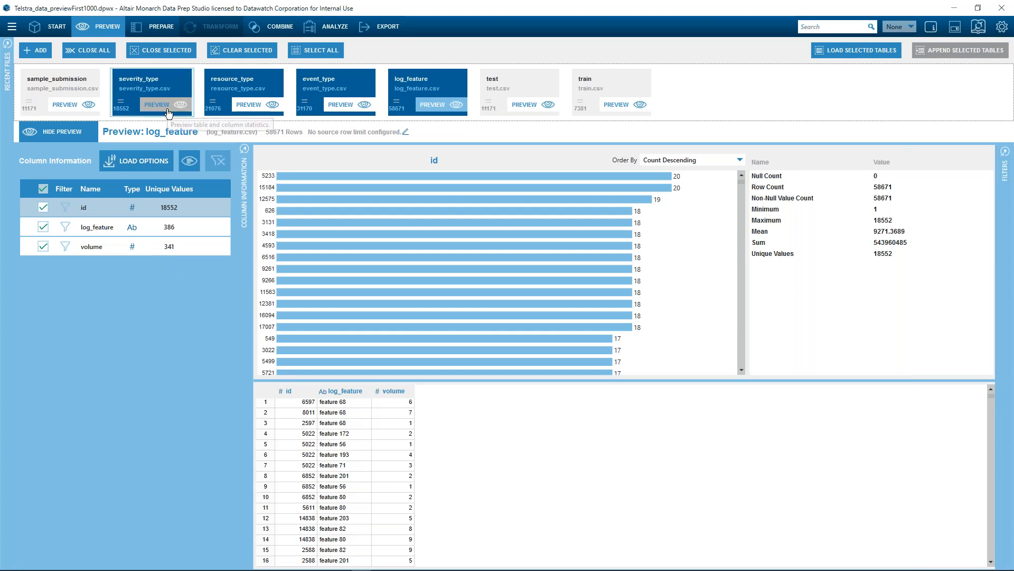
- Preview the severity_type table and view the statistics of its severity_type column
{"action": "left_click", "coordinate": [164, 108]}
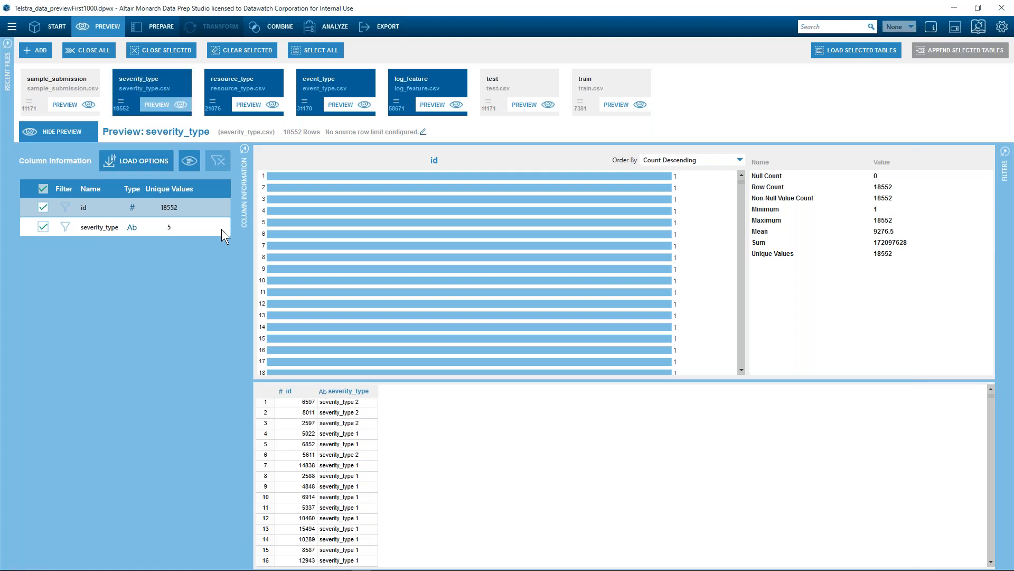
{"action": "left_click", "coordinate": [170, 231]}
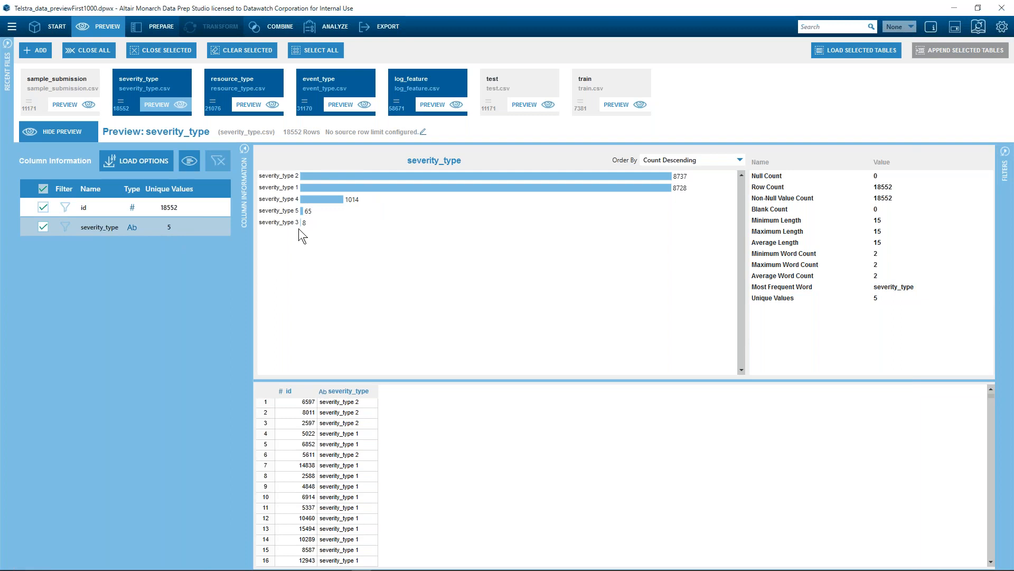
- Preview the resource_type, event_type and log_feature tables one after another
{"action": "left_click", "coordinate": [236, 91]}
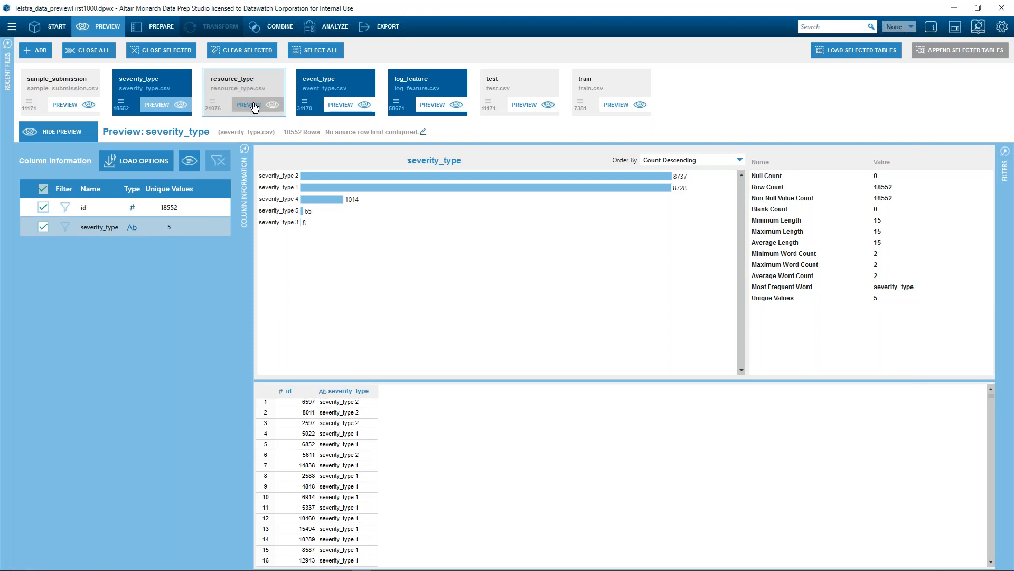
{"action": "left_click", "coordinate": [251, 105]}
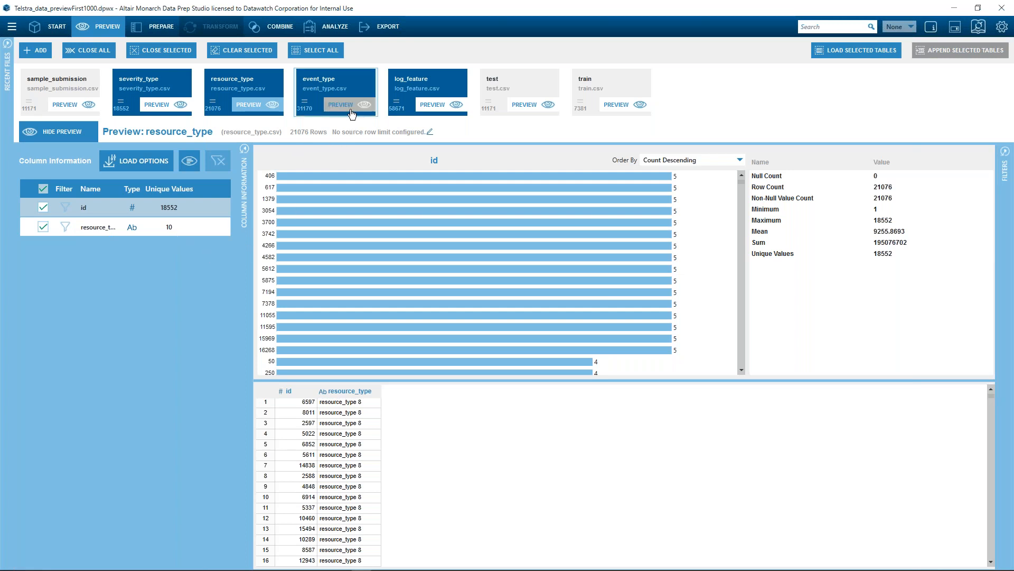
{"action": "left_click", "coordinate": [352, 114]}
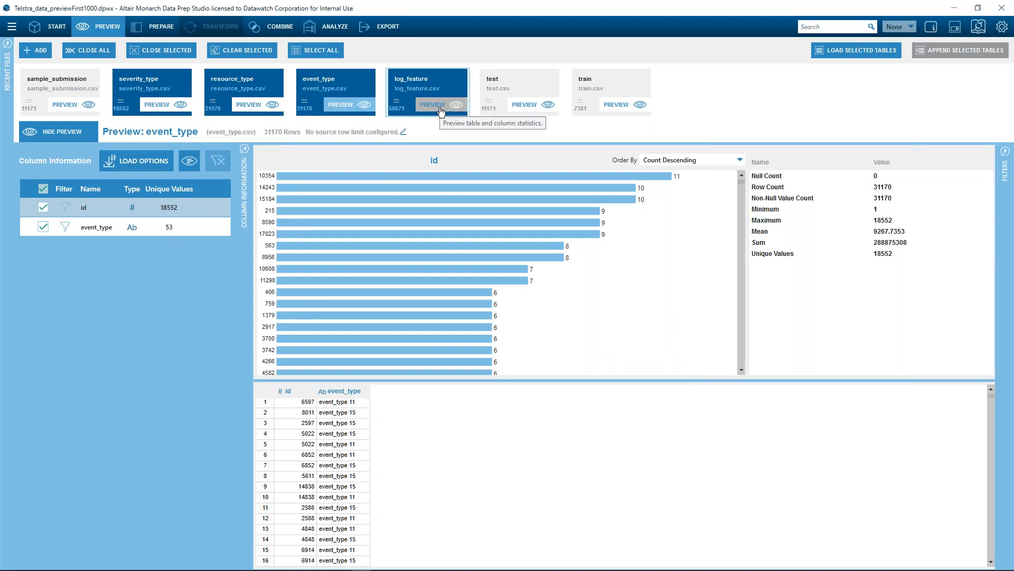
{"action": "left_click", "coordinate": [440, 105]}
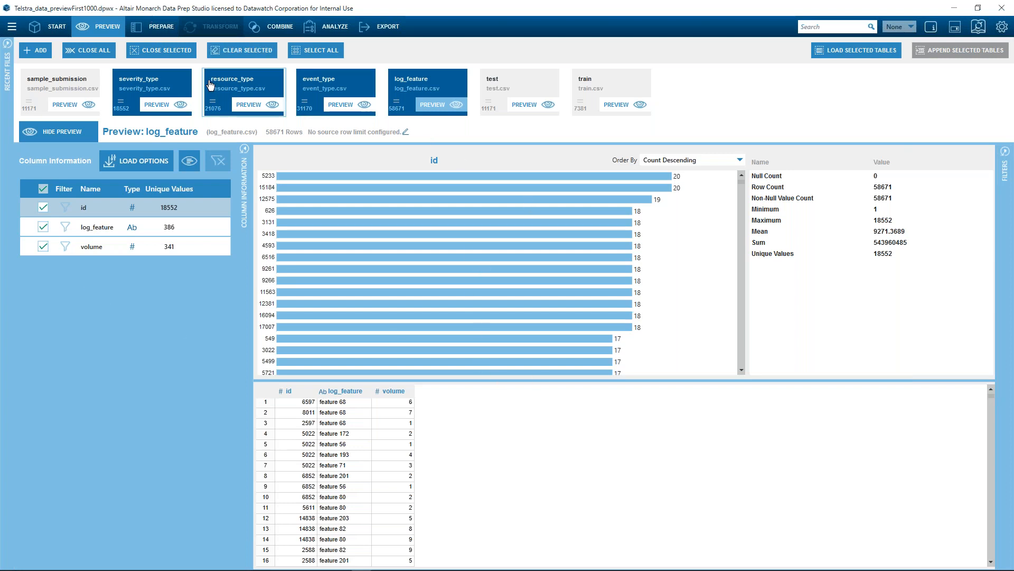
- Open the prepared joined table of product, resource, event_type, log_feature and issues and scroll through its rows
{"action": "left_click", "coordinate": [161, 26]}
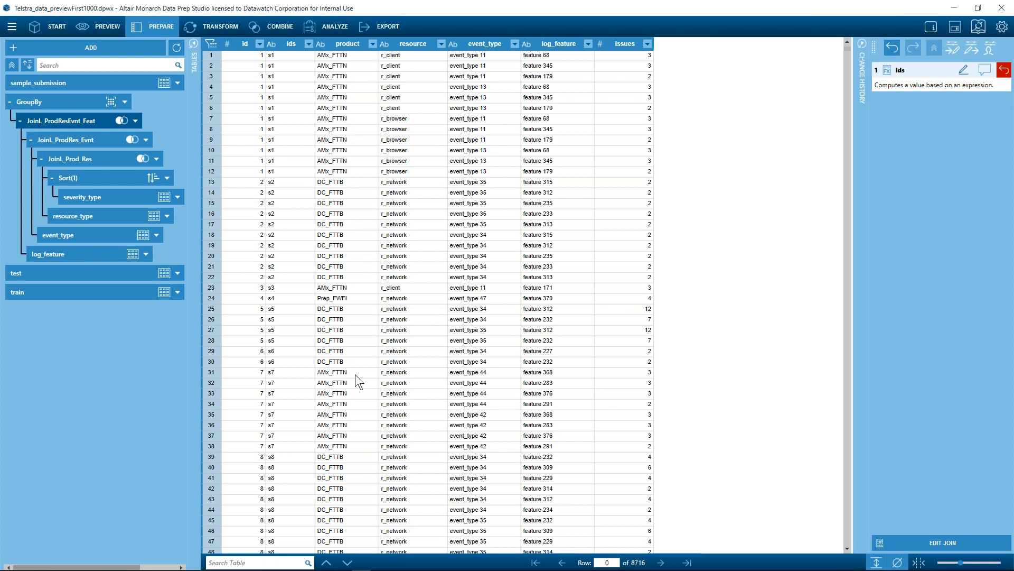
{"action": "scroll", "coordinate": [355, 415], "scroll_direction": "down", "scroll_amount": 2}
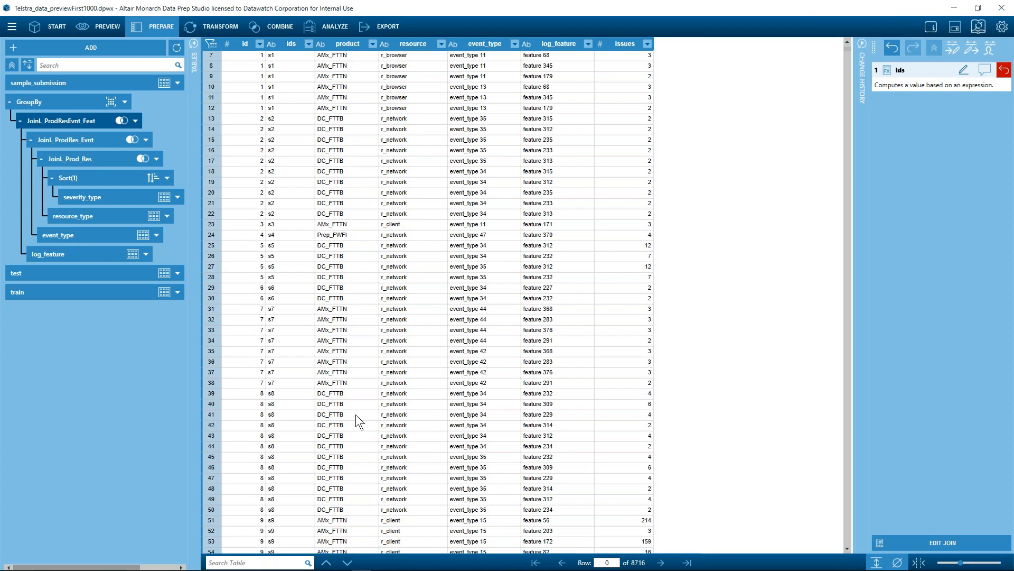
{"action": "scroll", "coordinate": [356, 414], "scroll_direction": "down", "scroll_amount": 20}
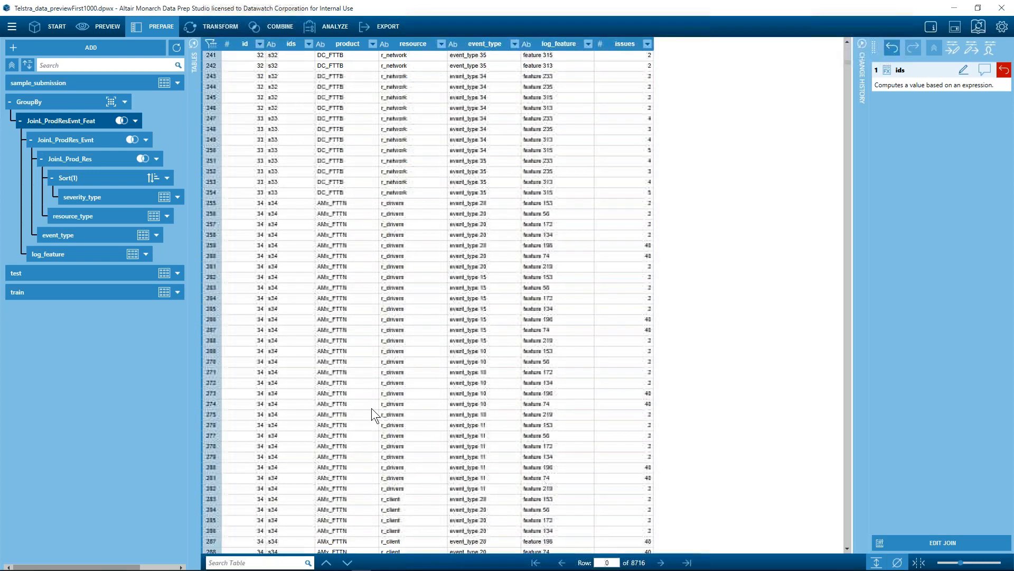
{"action": "scroll", "coordinate": [372, 408], "scroll_direction": "down", "scroll_amount": 20}
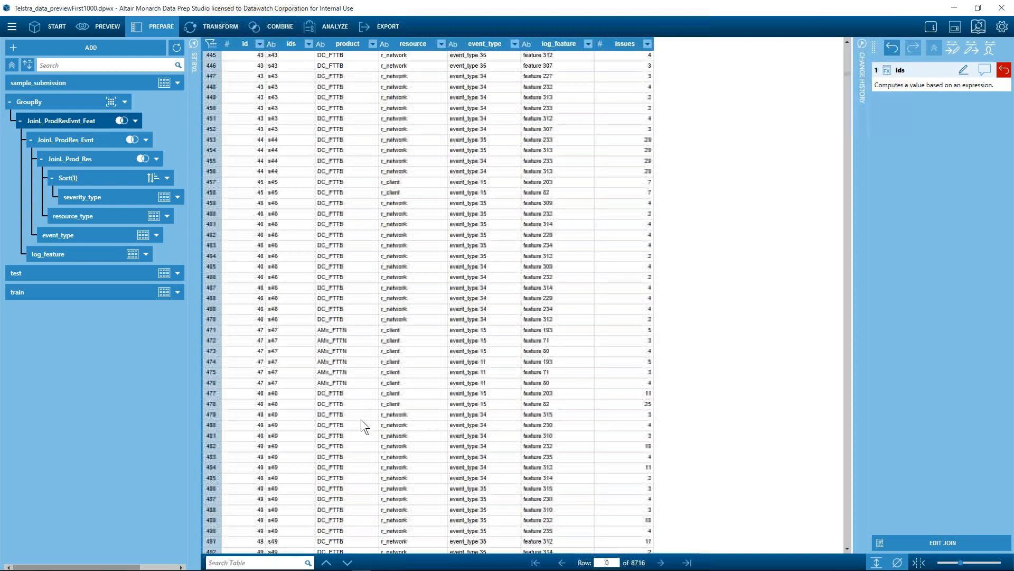
{"action": "scroll", "coordinate": [362, 452], "scroll_direction": "down", "scroll_amount": 20}
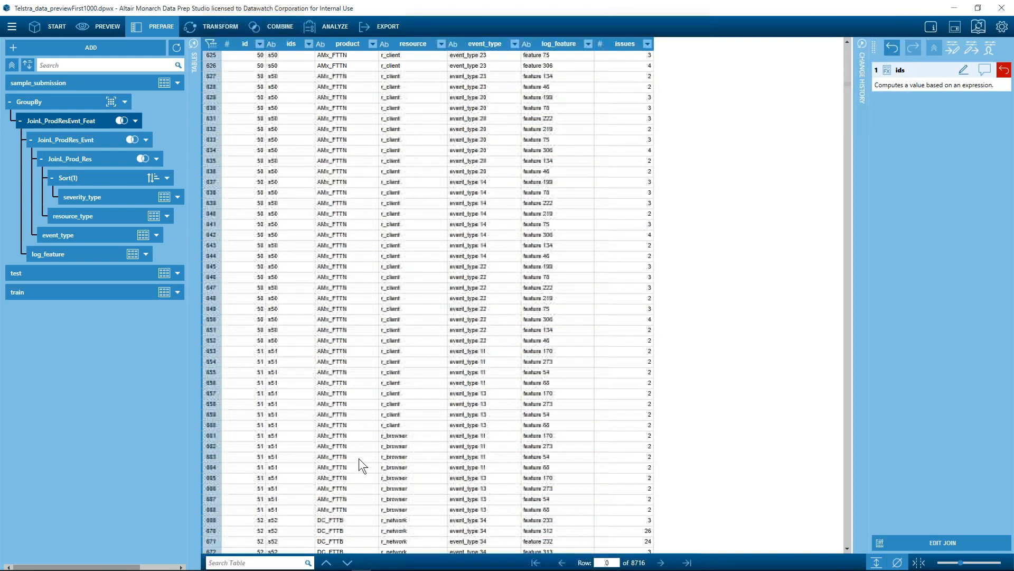
{"action": "scroll", "coordinate": [359, 458], "scroll_direction": "down", "scroll_amount": 6}
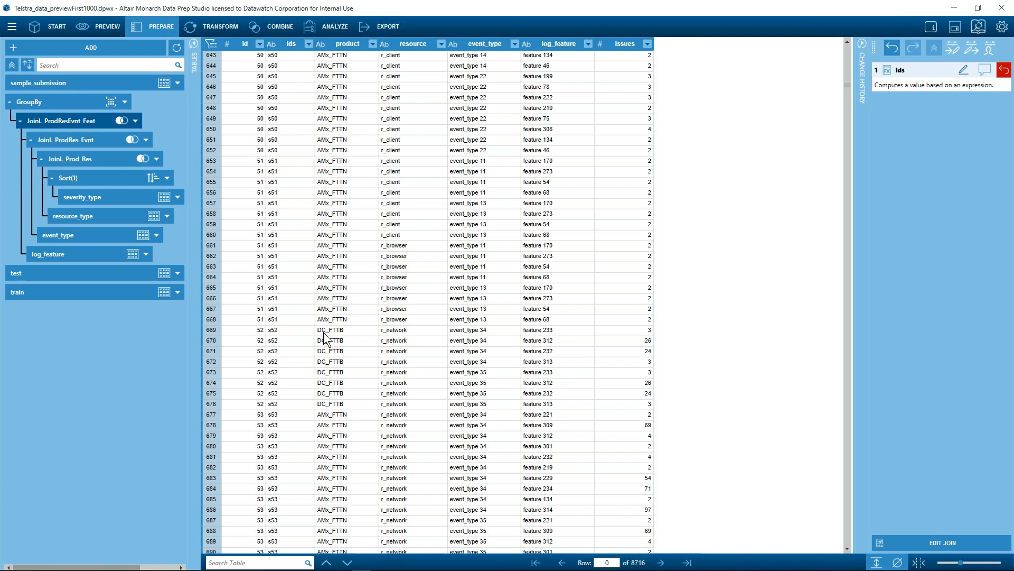
{"action": "scroll", "coordinate": [333, 335], "scroll_direction": "down", "scroll_amount": 2}
{"action": "scroll", "coordinate": [333, 335], "scroll_direction": "down", "scroll_amount": 20}
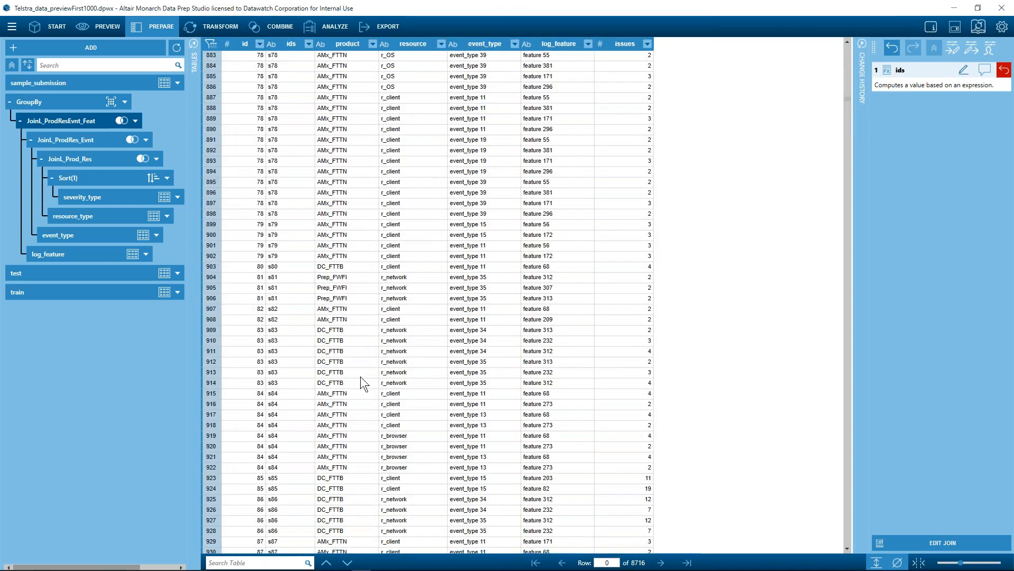
{"action": "scroll", "coordinate": [361, 376], "scroll_direction": "down", "scroll_amount": 20}
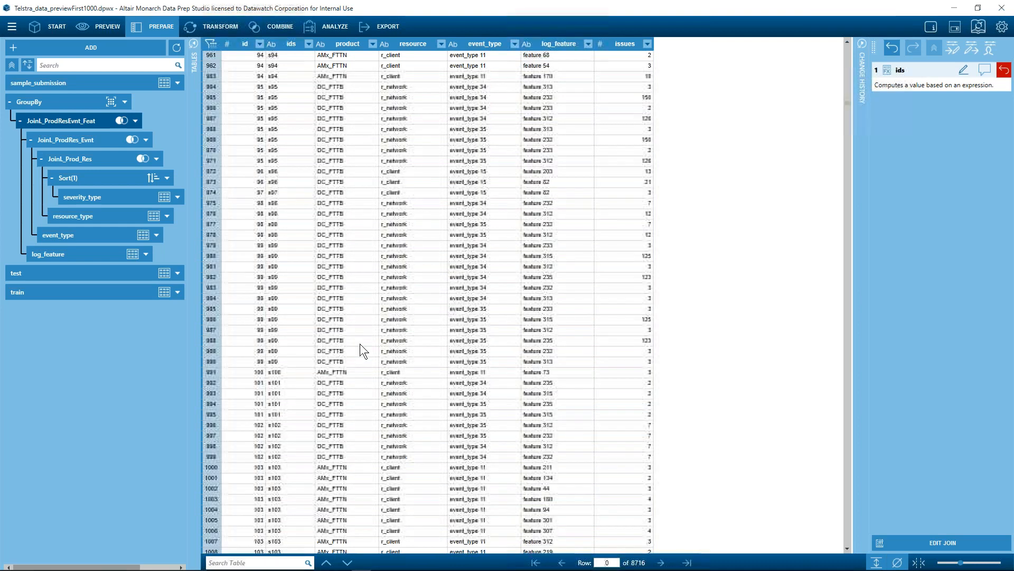
{"action": "scroll", "coordinate": [359, 341], "scroll_direction": "down", "scroll_amount": 14}
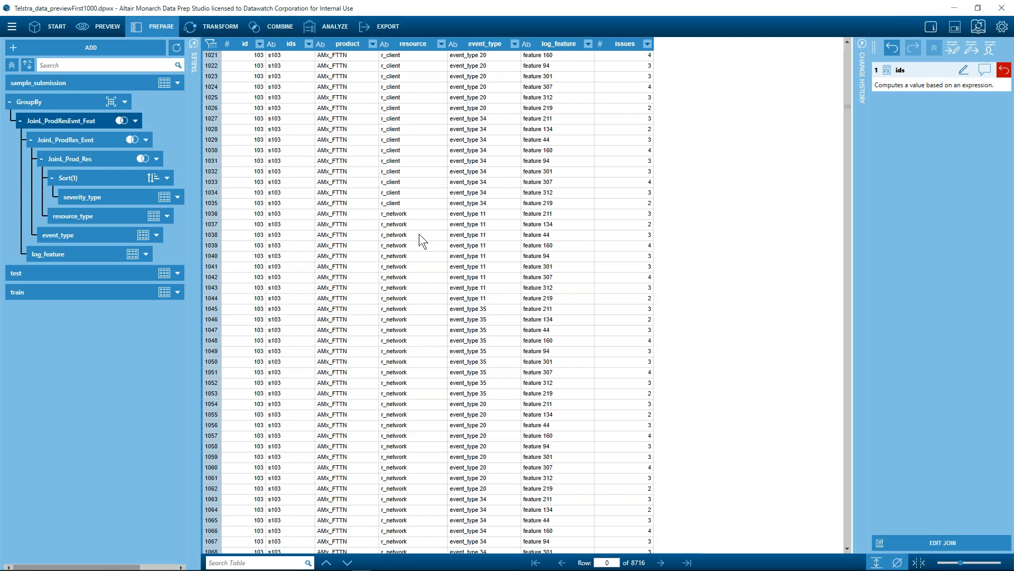
{"action": "scroll", "coordinate": [419, 233], "scroll_direction": "down", "scroll_amount": 2}
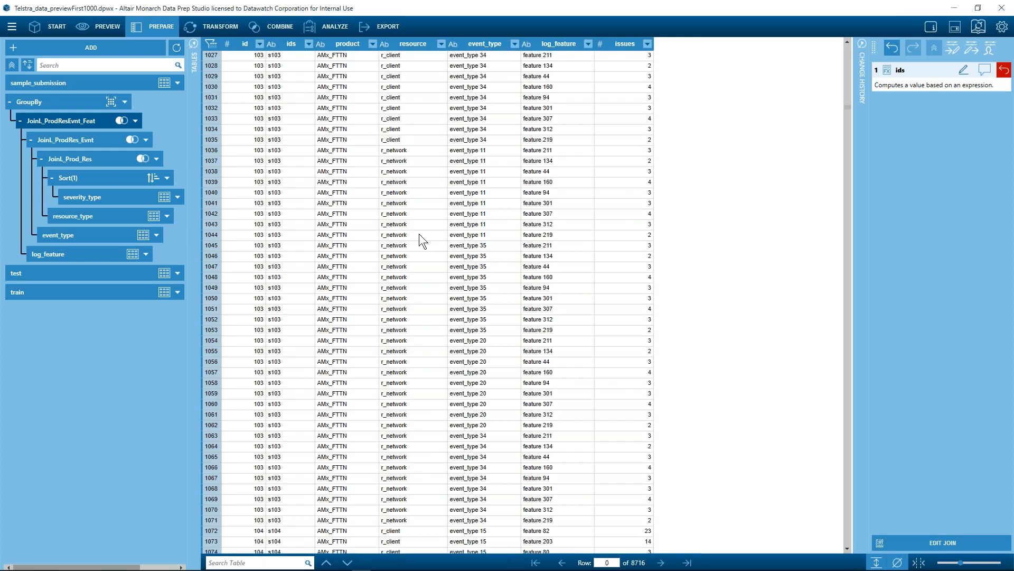
{"action": "scroll", "coordinate": [419, 234], "scroll_direction": "down", "scroll_amount": 12}
{"action": "scroll", "coordinate": [421, 233], "scroll_direction": "down", "scroll_amount": 18}
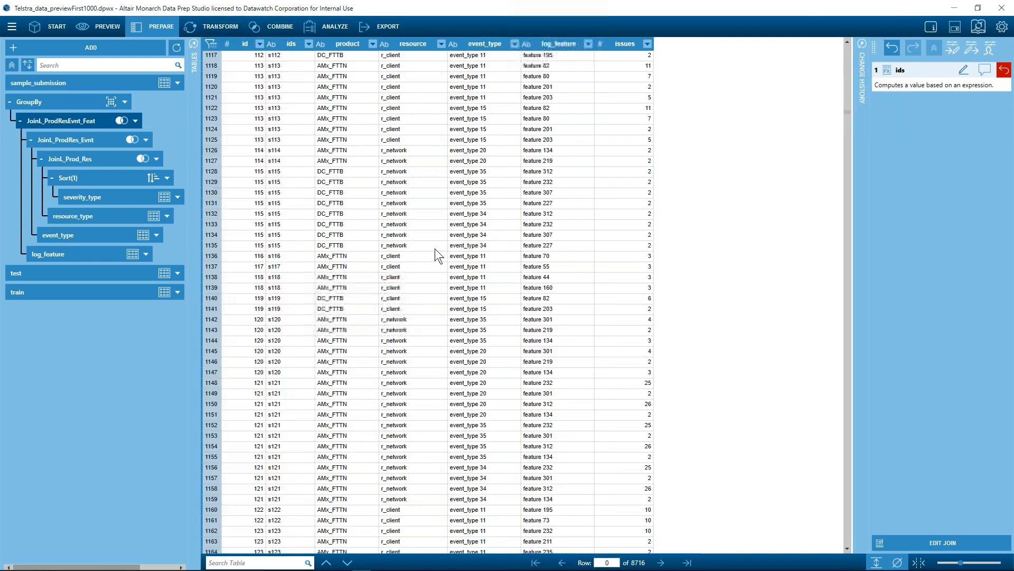
{"action": "scroll", "coordinate": [436, 248], "scroll_direction": "down", "scroll_amount": 20}
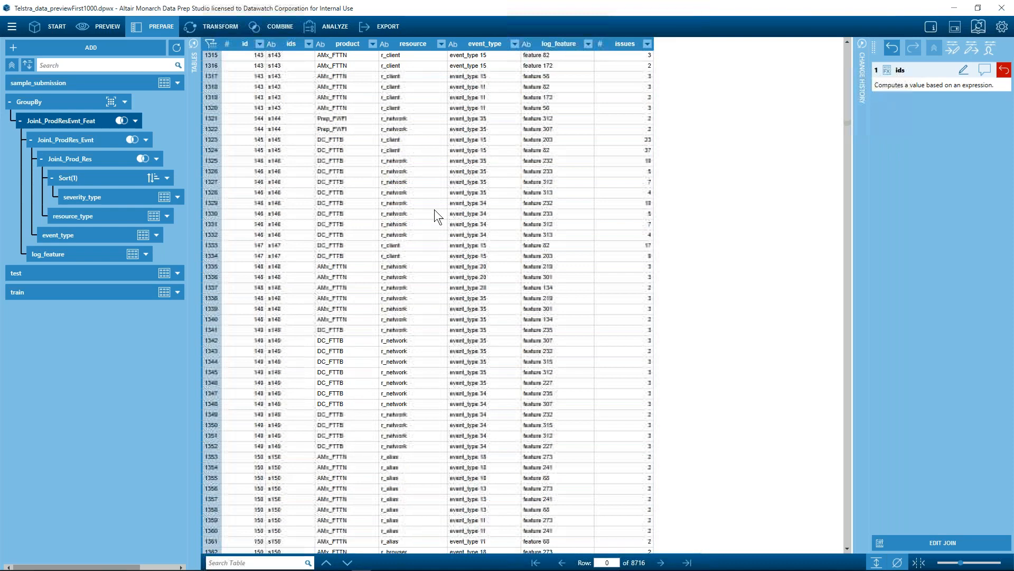
{"action": "scroll", "coordinate": [434, 209], "scroll_direction": "down", "scroll_amount": 6}
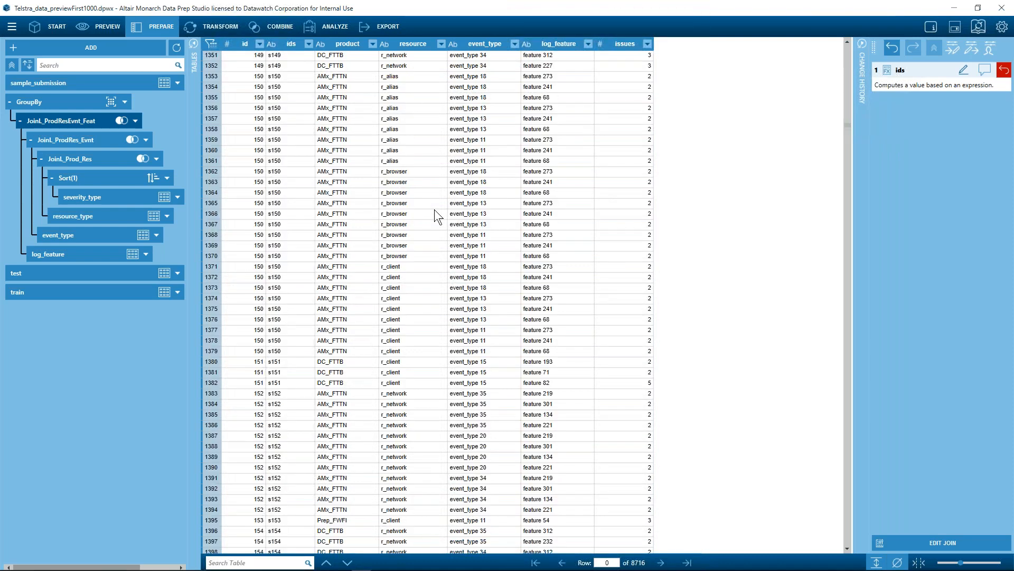
{"action": "scroll", "coordinate": [423, 264], "scroll_direction": "up", "scroll_amount": 6}
{"action": "scroll", "coordinate": [411, 320], "scroll_direction": "down", "scroll_amount": 12}
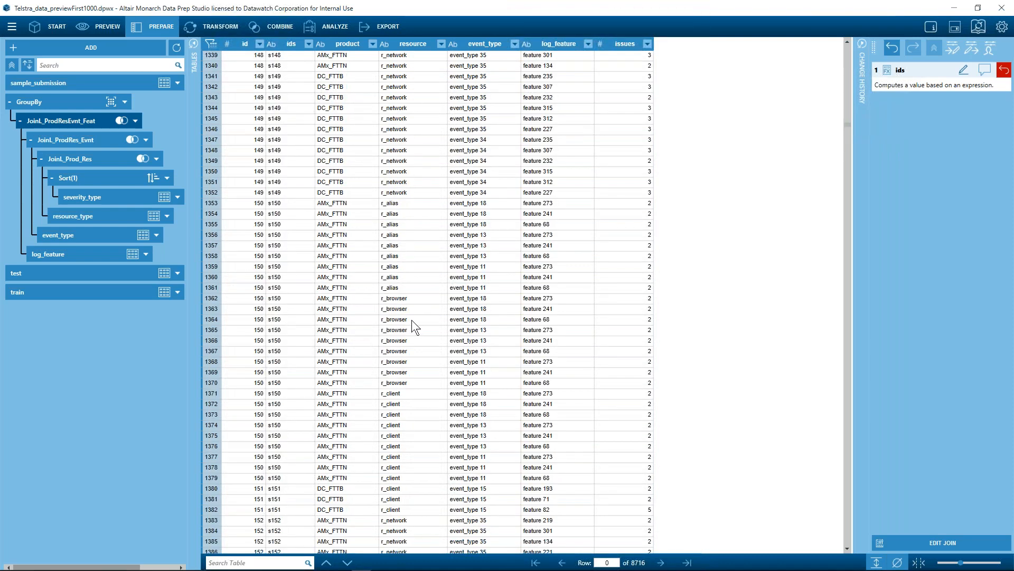
{"action": "scroll", "coordinate": [423, 277], "scroll_direction": "down", "scroll_amount": 15}
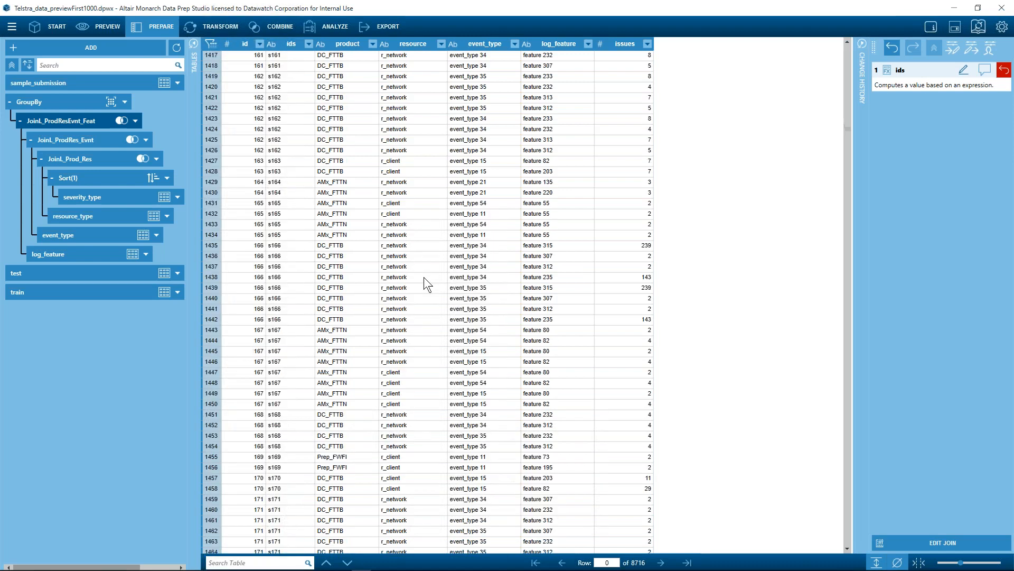
{"action": "scroll", "coordinate": [426, 276], "scroll_direction": "down", "scroll_amount": 15}
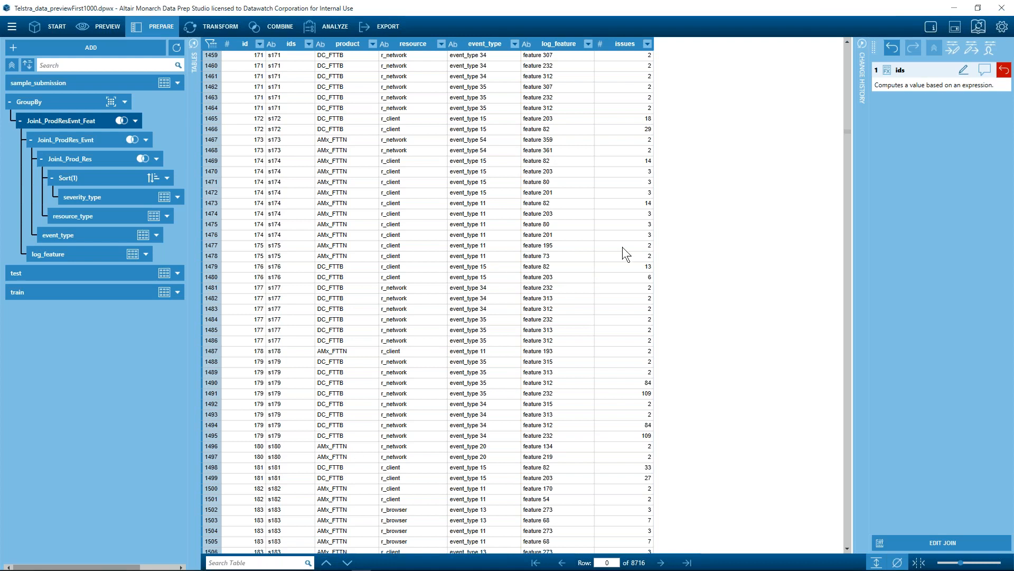
- Switch back to the Altair Panopticon Designer dashboard
{"action": "key", "text": "alt"}
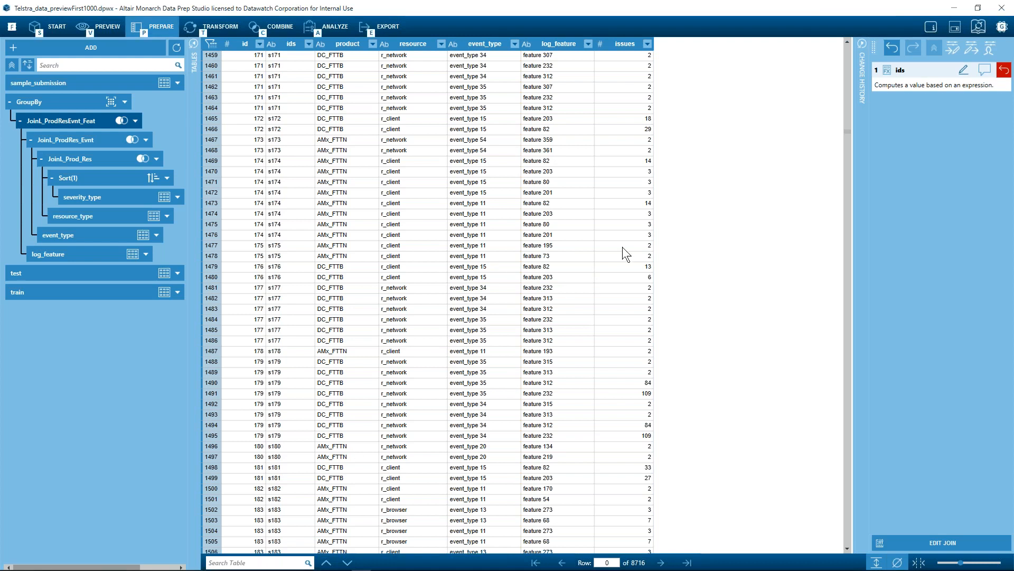
{"action": "key", "text": "alt"}
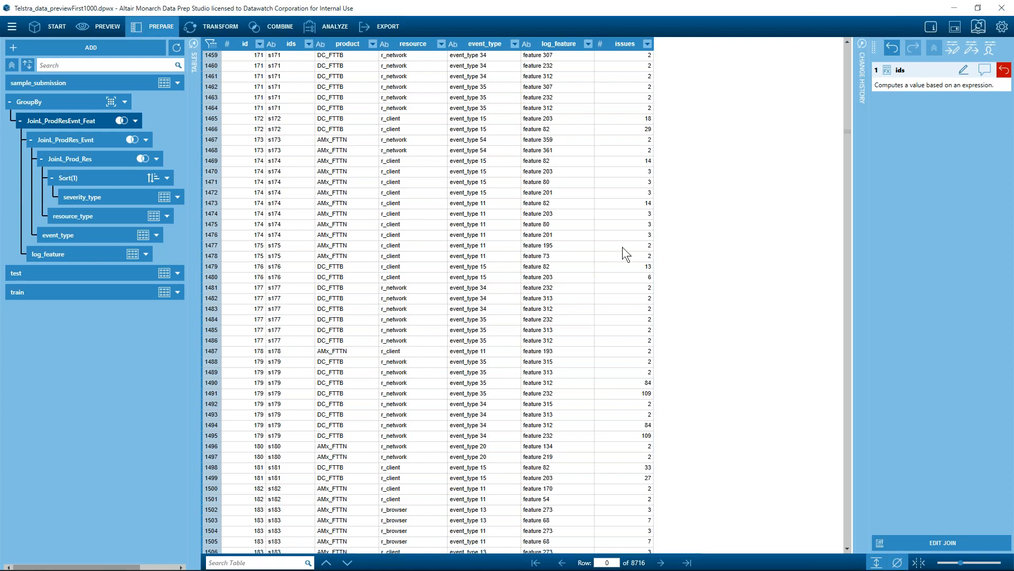
{"action": "key", "text": "alt+Tab"}
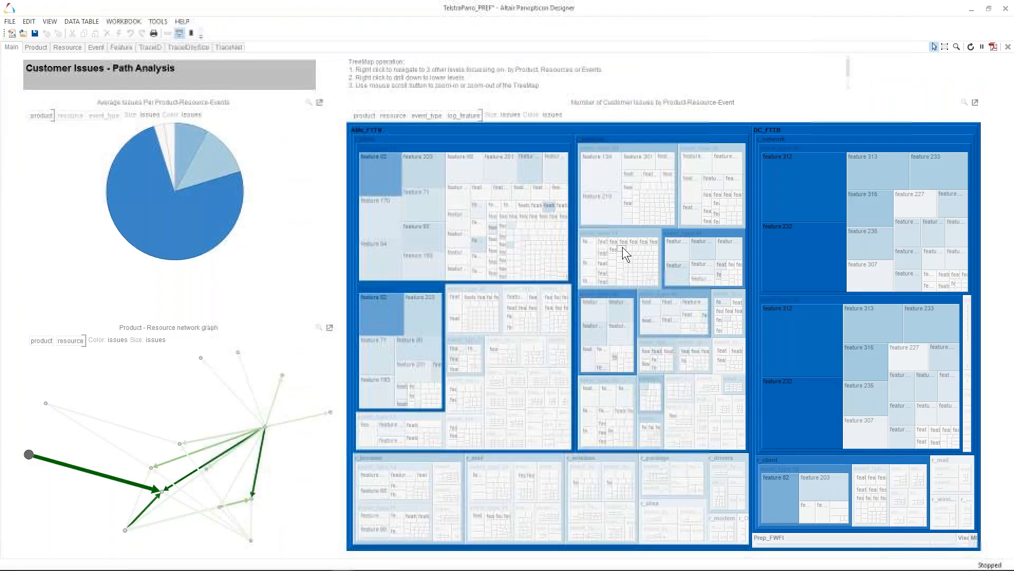
- View the TraceNet network graphs dashboard, then return to the Main dashboard
{"action": "mouse_move", "coordinate": [492, 286]}
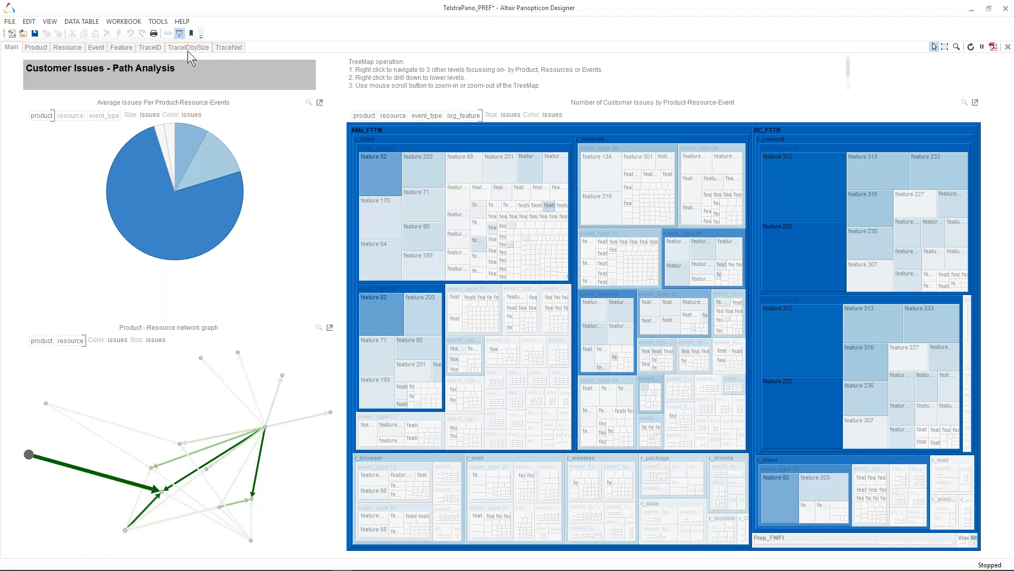
{"action": "left_click", "coordinate": [157, 46]}
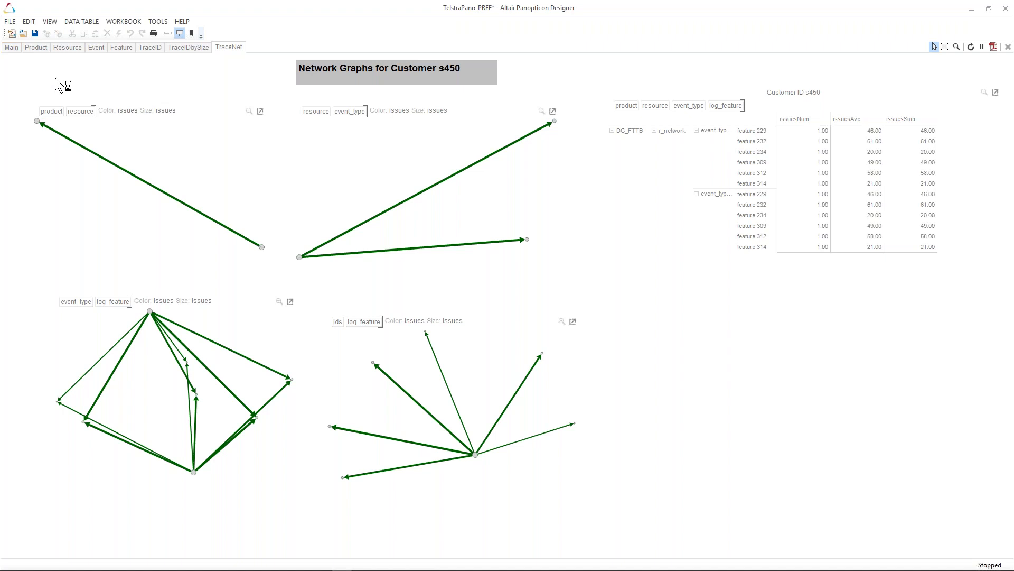
{"action": "left_click", "coordinate": [13, 47]}
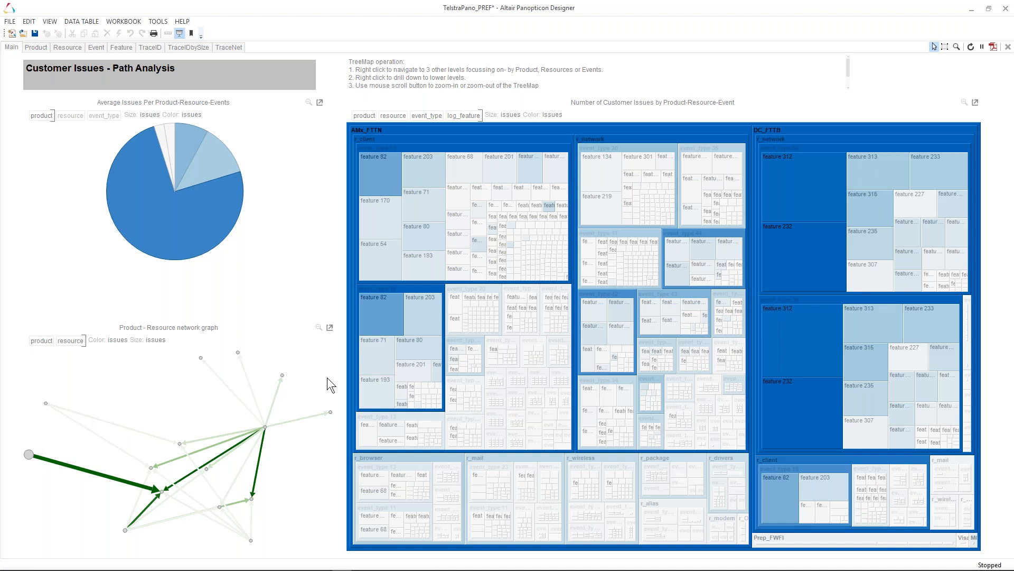
{"action": "mouse_move", "coordinate": [435, 182]}
{"action": "key", "text": "alt+Tab"}
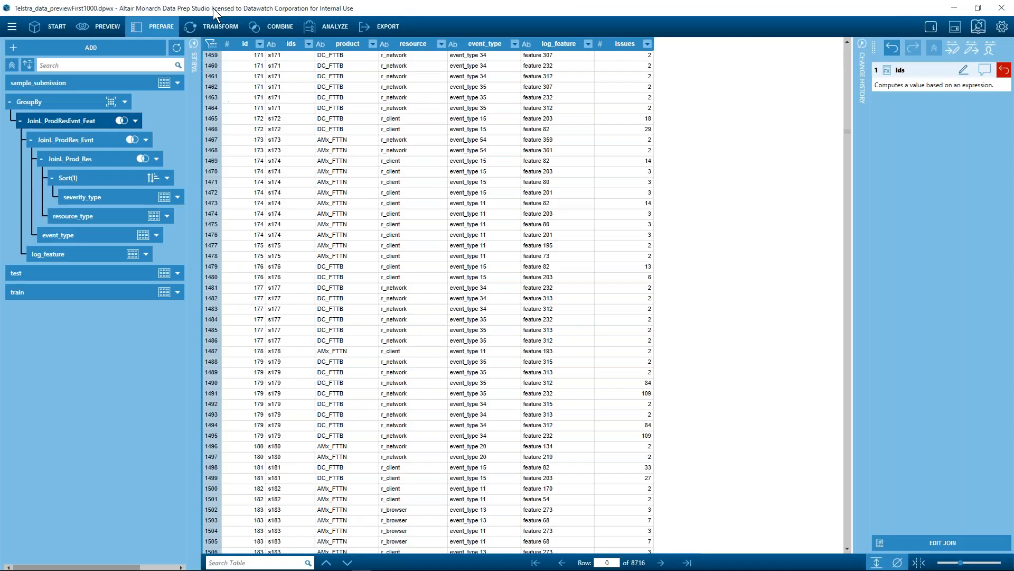
{"action": "left_click", "coordinate": [93, 23]}
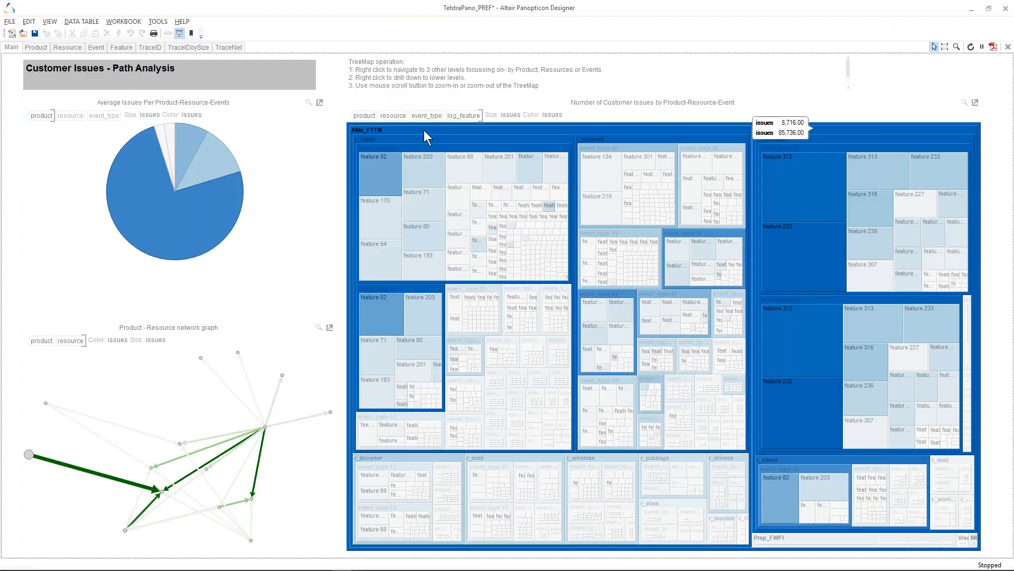
- Hover over the treemap's product and event-type blocks to inspect their issue counts
{"action": "mouse_move", "coordinate": [359, 129]}
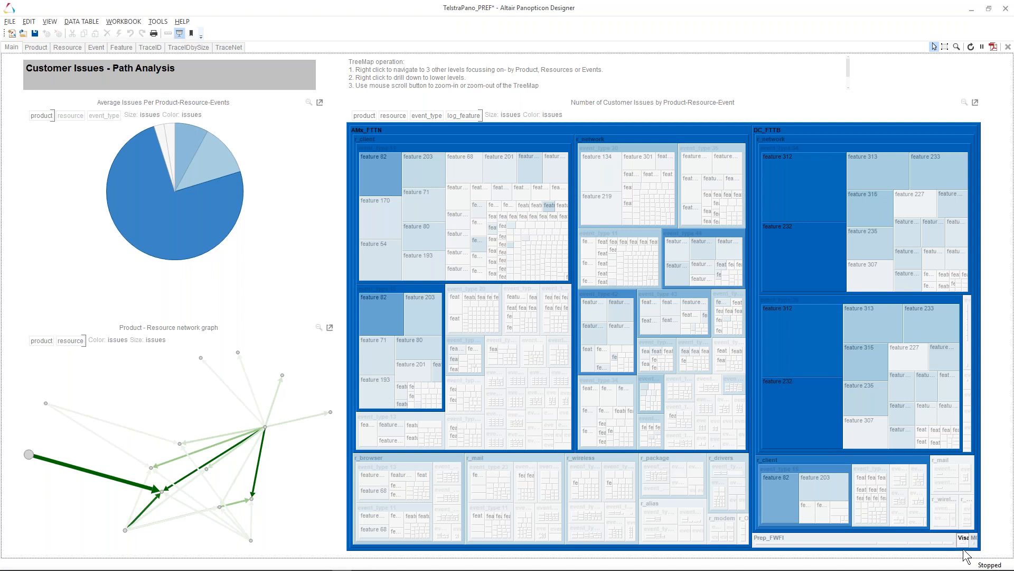
{"action": "mouse_move", "coordinate": [960, 541]}
{"action": "mouse_move", "coordinate": [898, 226]}
{"action": "mouse_move", "coordinate": [437, 150]}
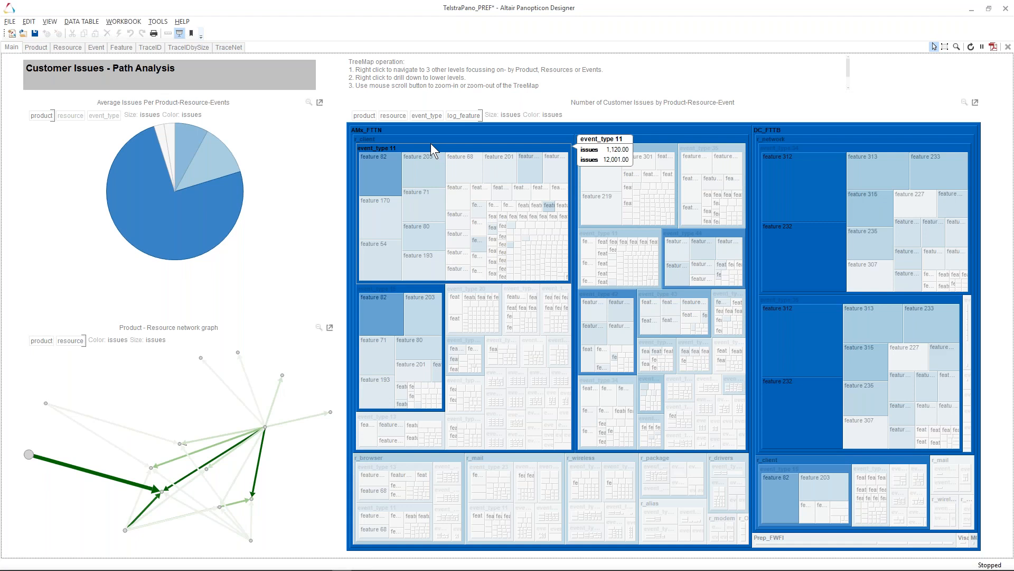
- Select each resource block under AMx_FTTN in the issues treemap in turn to highlight its issue share
{"action": "mouse_move", "coordinate": [433, 171]}
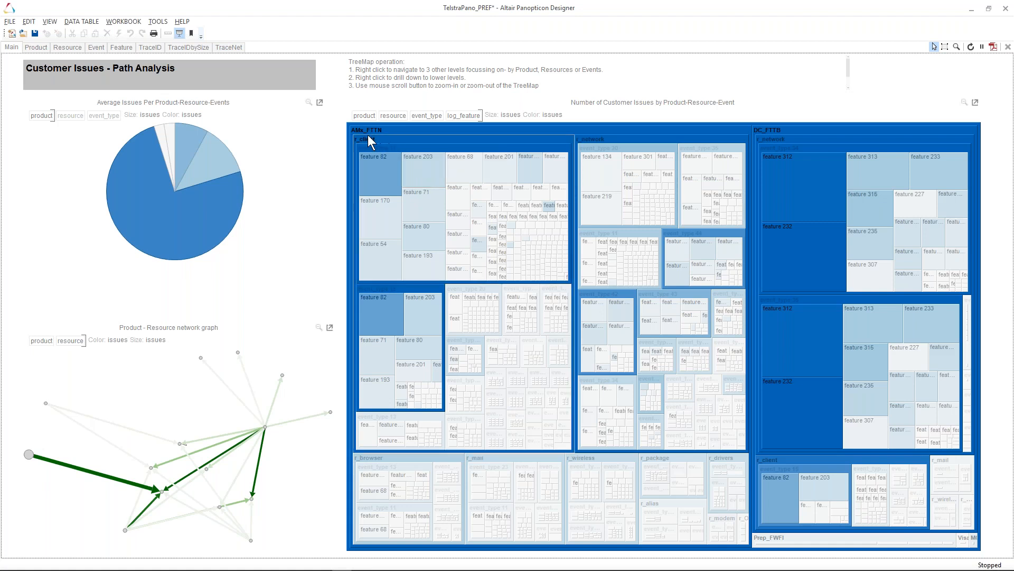
{"action": "mouse_move", "coordinate": [356, 128]}
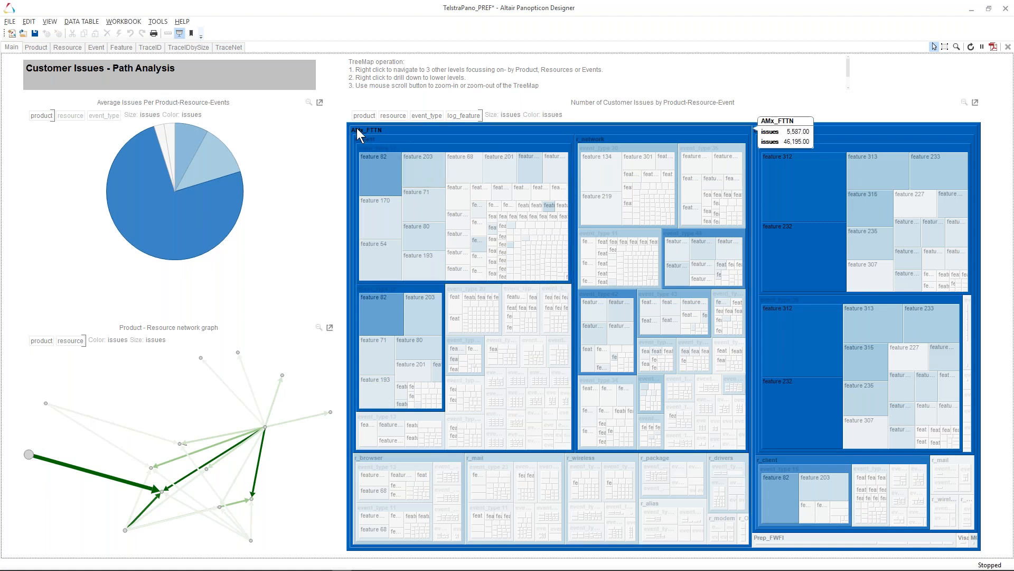
{"action": "left_click", "coordinate": [356, 128]}
{"action": "left_click", "coordinate": [363, 141]}
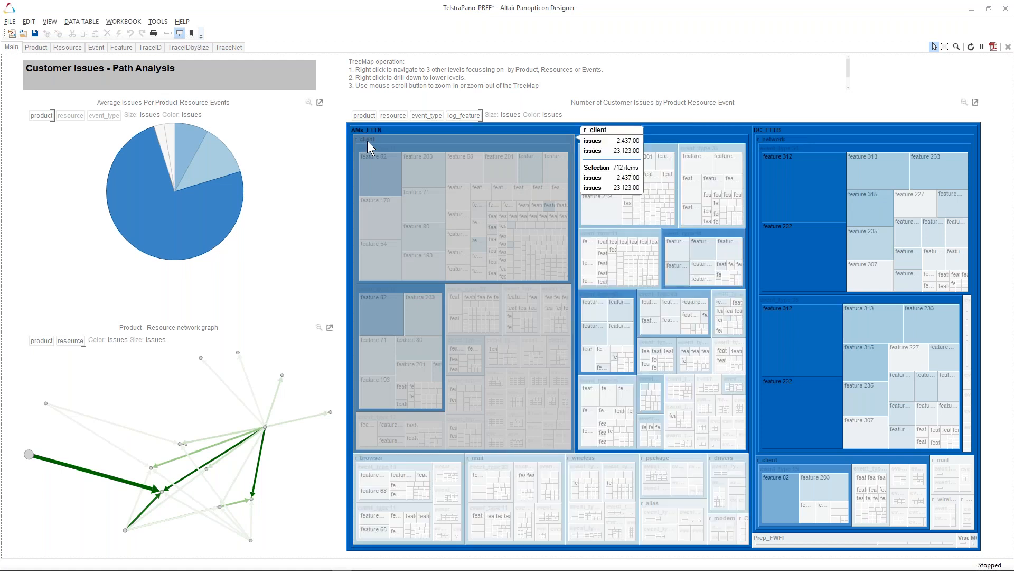
{"action": "left_click", "coordinate": [605, 137]}
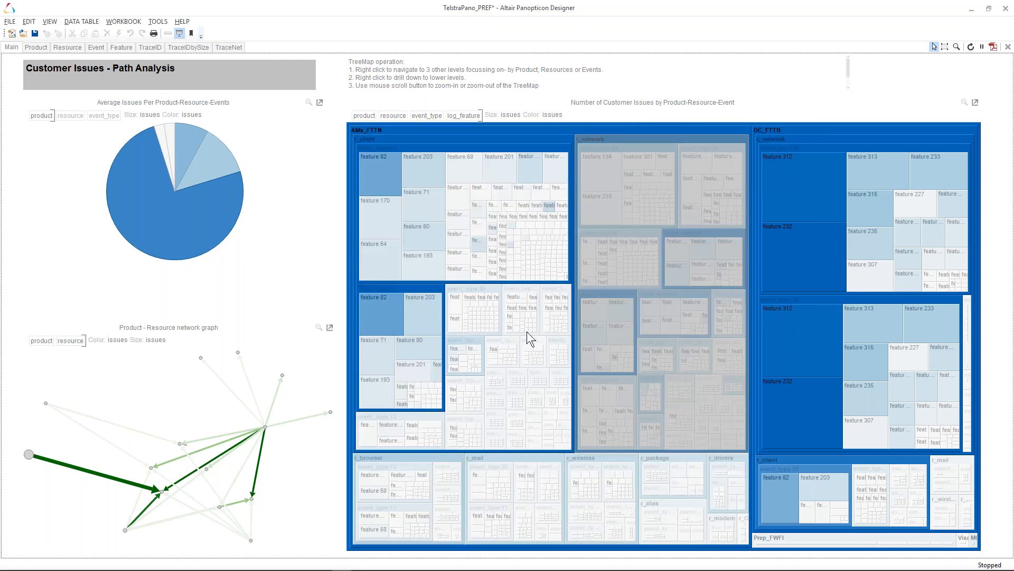
{"action": "left_click", "coordinate": [386, 458]}
{"action": "left_click", "coordinate": [487, 458]}
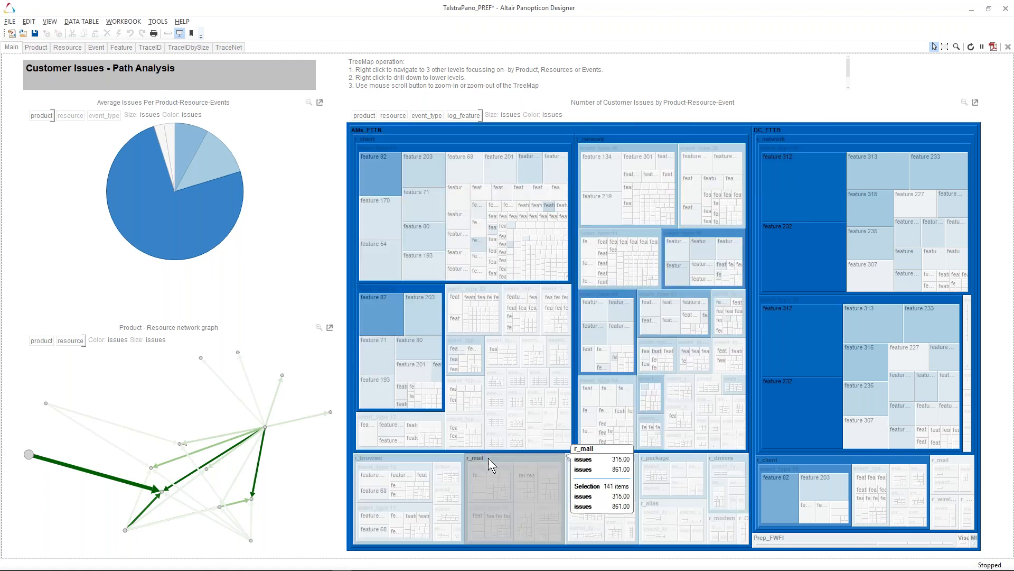
{"action": "left_click", "coordinate": [592, 458]}
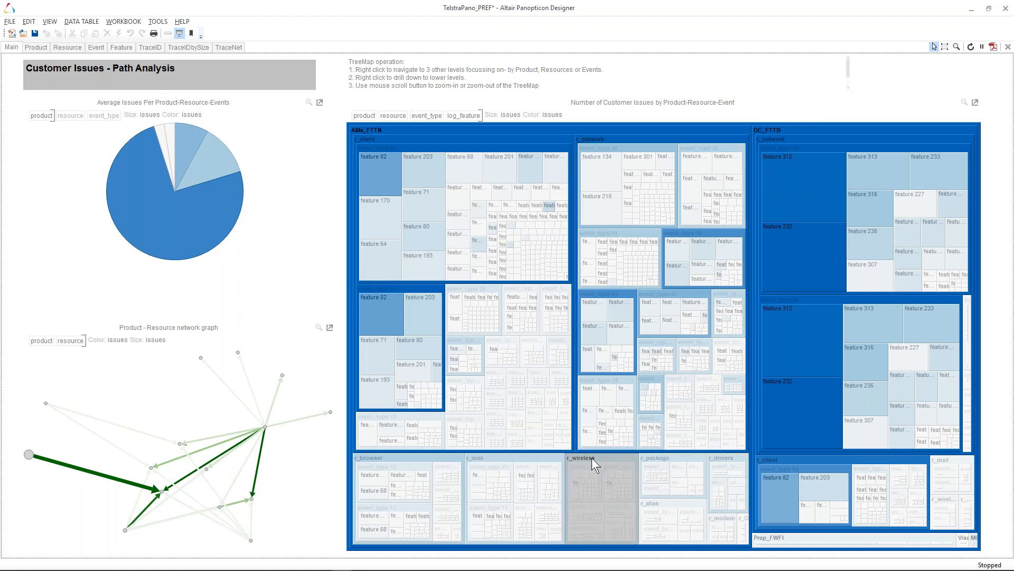
{"action": "left_click", "coordinate": [716, 459]}
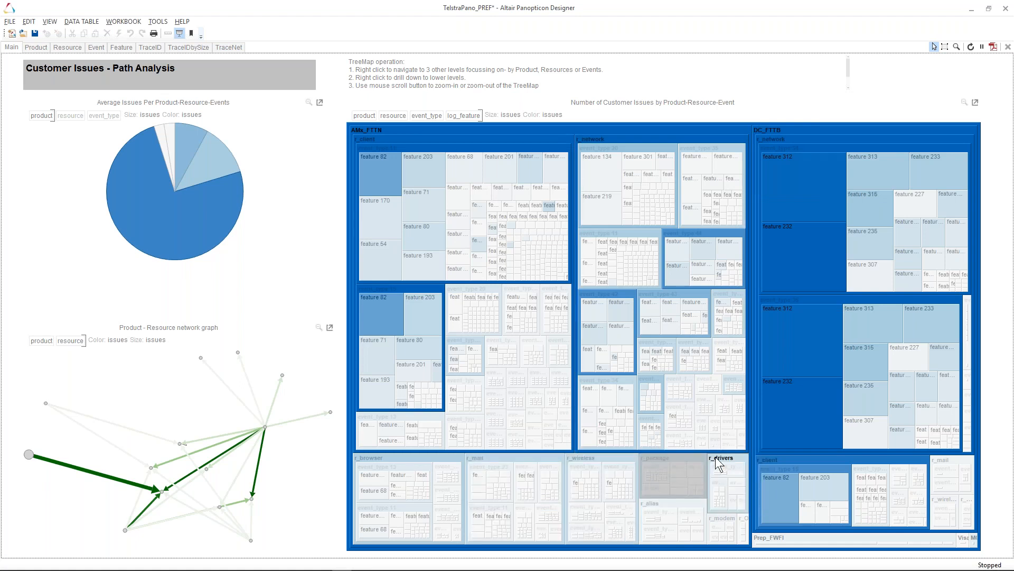
{"action": "left_click", "coordinate": [734, 519]}
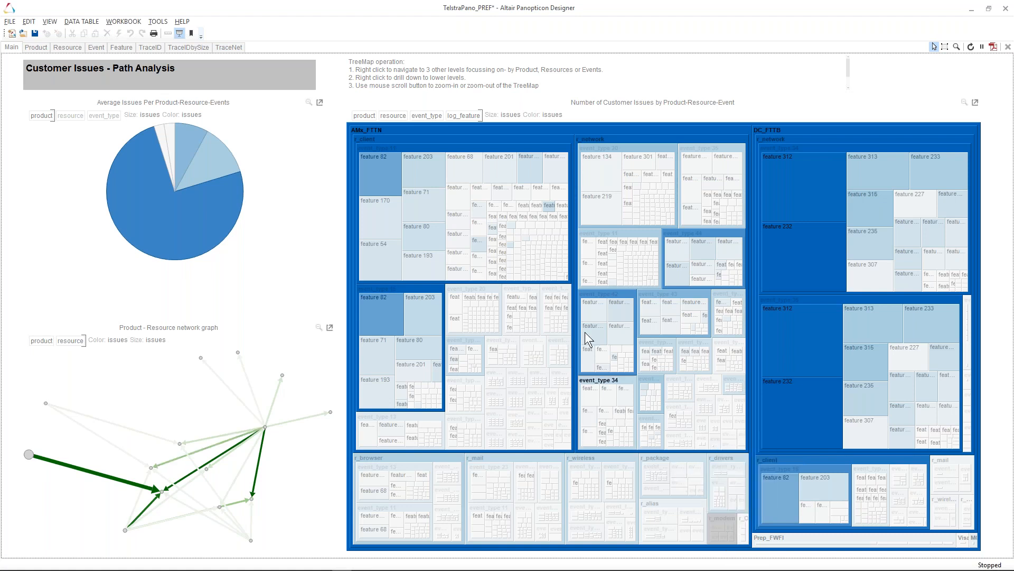
- Drill the issues treemap down into the AMx_FTTN product level
{"action": "left_click", "coordinate": [373, 139]}
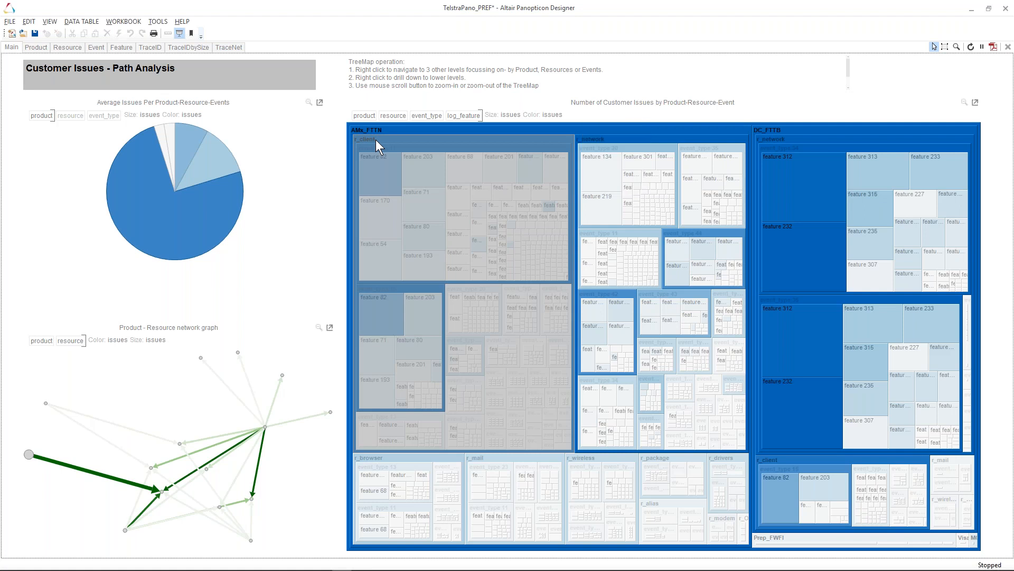
{"action": "right_click", "coordinate": [376, 140]}
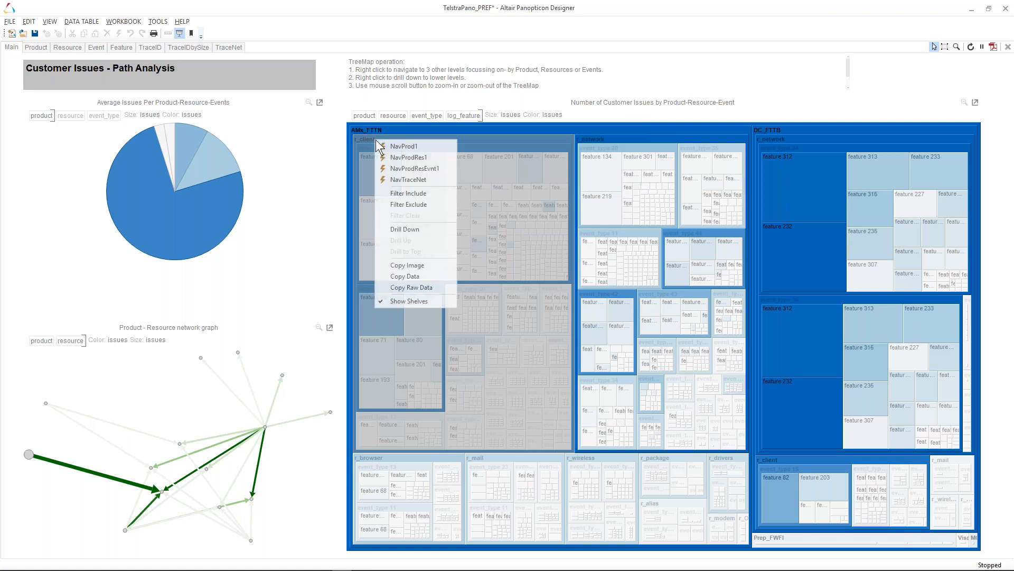
{"action": "left_click", "coordinate": [396, 230]}
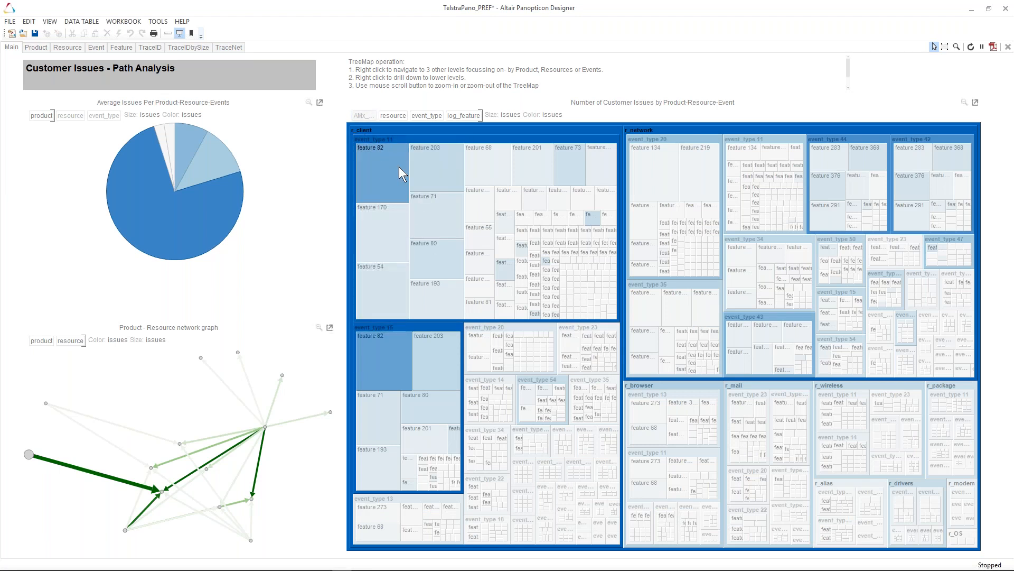
- Drill further into the r_client resource, then return the treemap to its top level
{"action": "right_click", "coordinate": [373, 139]}
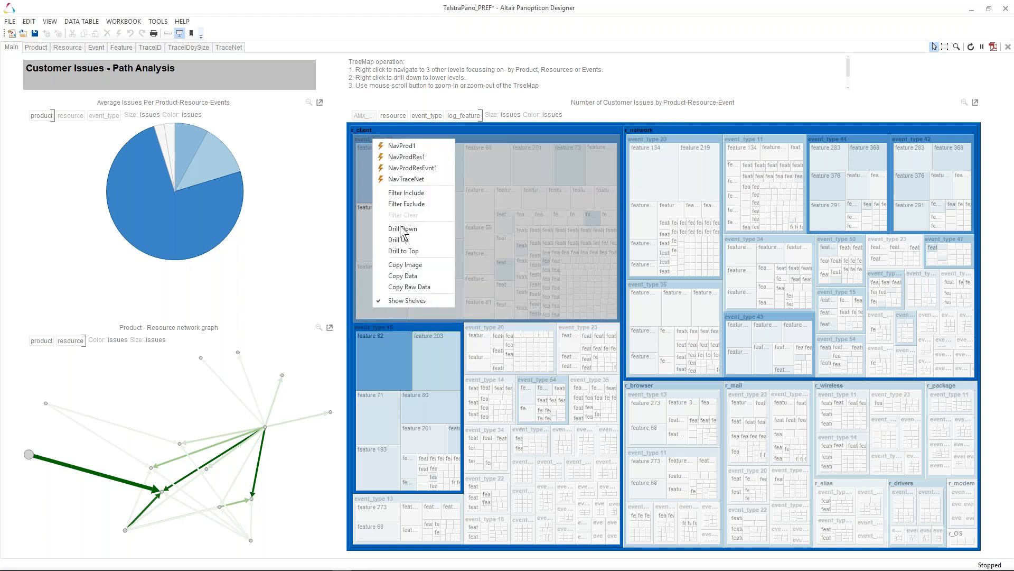
{"action": "left_click", "coordinate": [401, 228]}
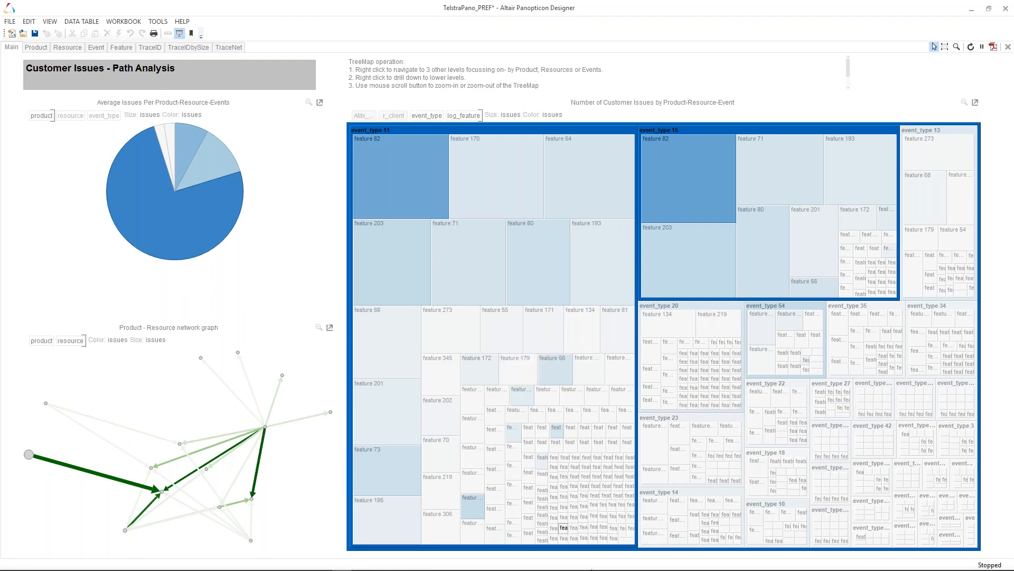
{"action": "mouse_move", "coordinate": [530, 288]}
{"action": "right_click", "coordinate": [416, 177]}
{"action": "left_click", "coordinate": [450, 289]}
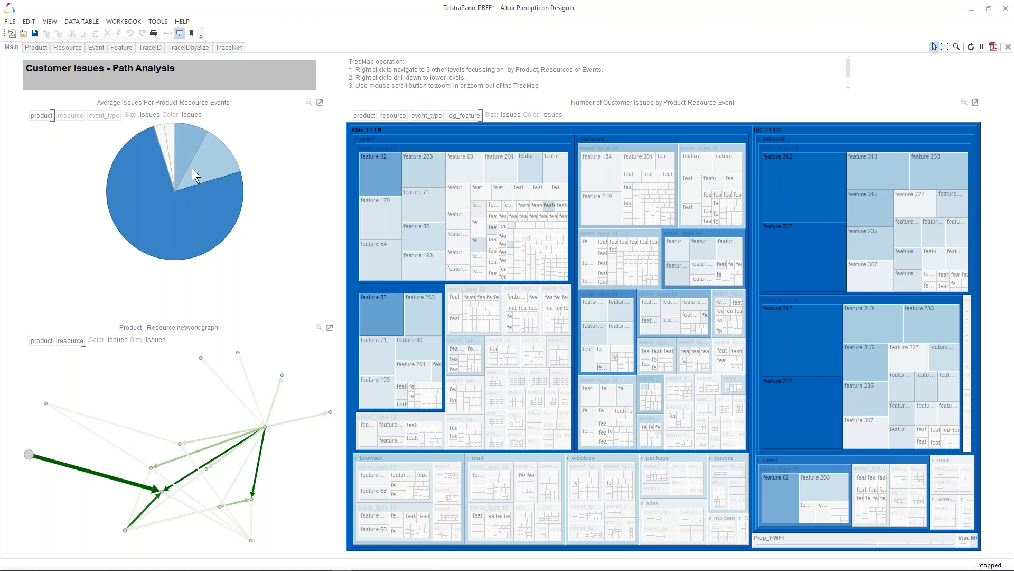
- Add resource and event_type as levels of the average-issues pie chart
{"action": "left_click", "coordinate": [68, 116]}
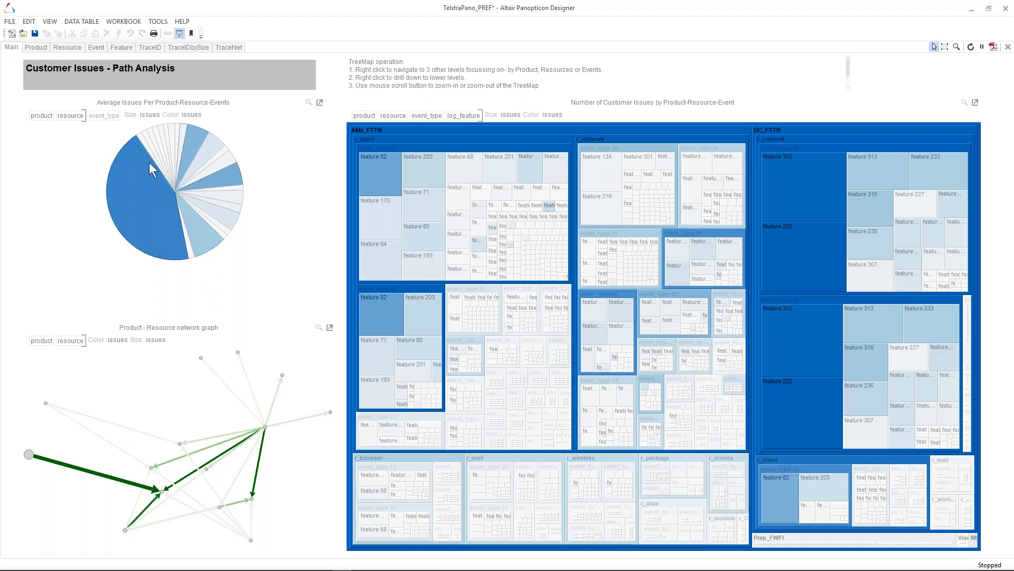
{"action": "left_click", "coordinate": [103, 115]}
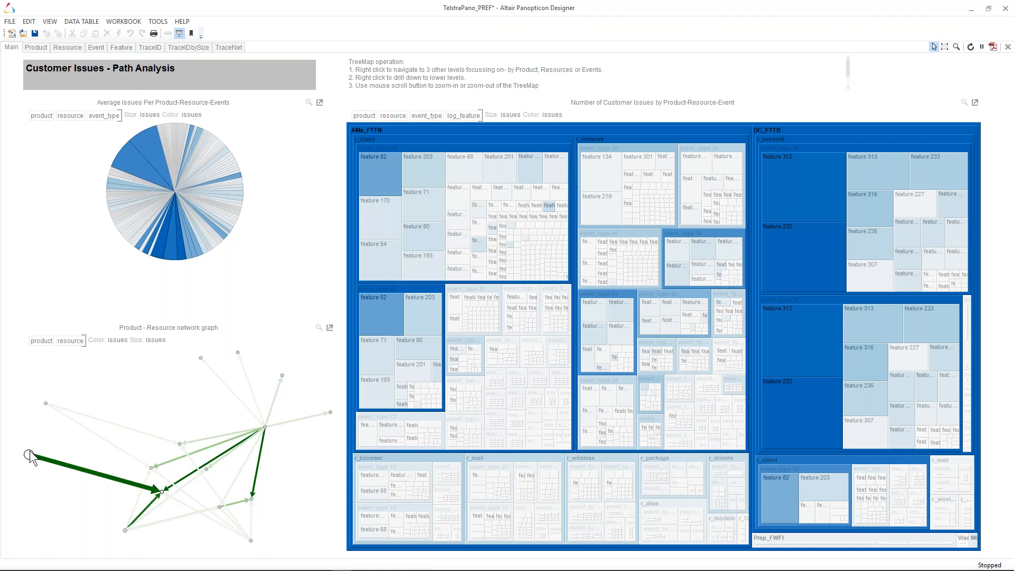
- Hover over the nodes and edges of the Product-Resource network graph to inspect its paths
{"action": "mouse_move", "coordinate": [30, 453]}
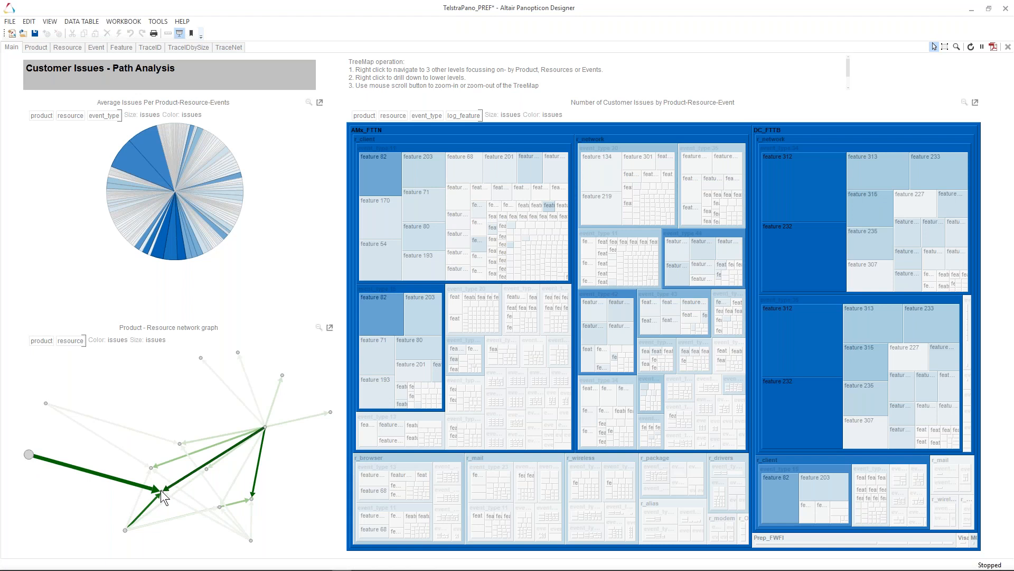
{"action": "mouse_move", "coordinate": [161, 490]}
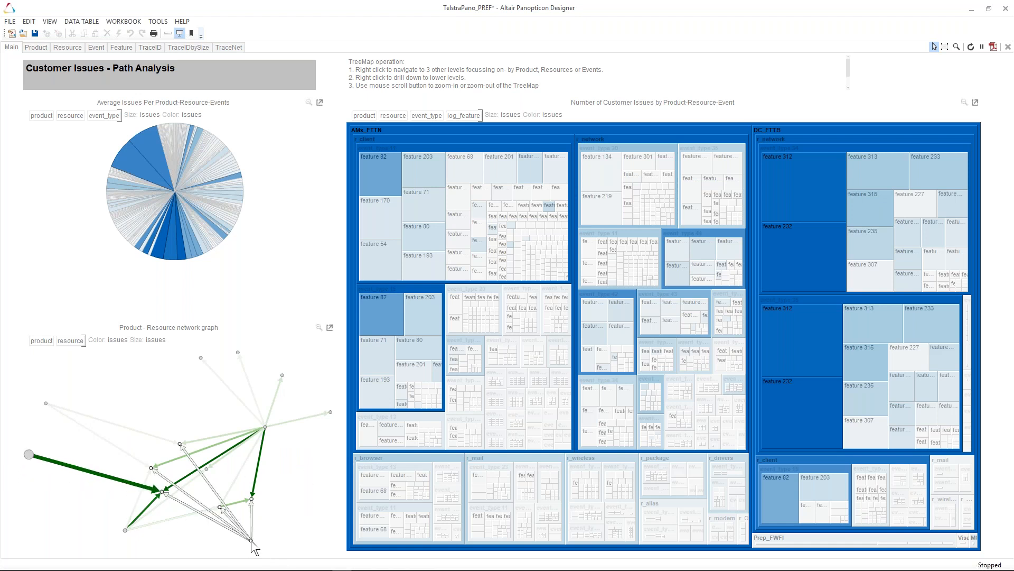
{"action": "mouse_move", "coordinate": [252, 541]}
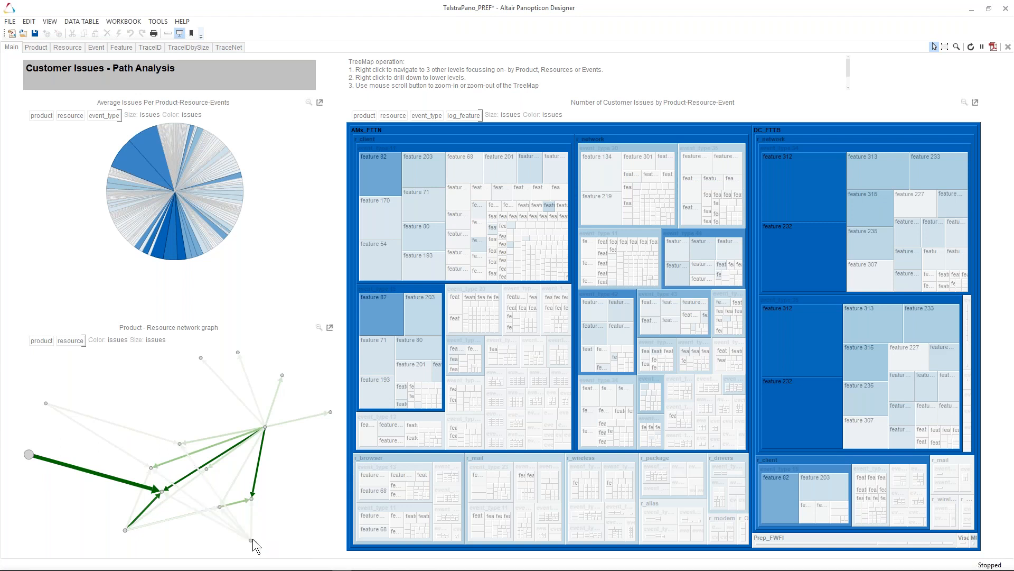
{"action": "left_click", "coordinate": [251, 540]}
{"action": "mouse_move", "coordinate": [124, 530]}
{"action": "mouse_move", "coordinate": [47, 403]}
{"action": "mouse_move", "coordinate": [266, 426]}
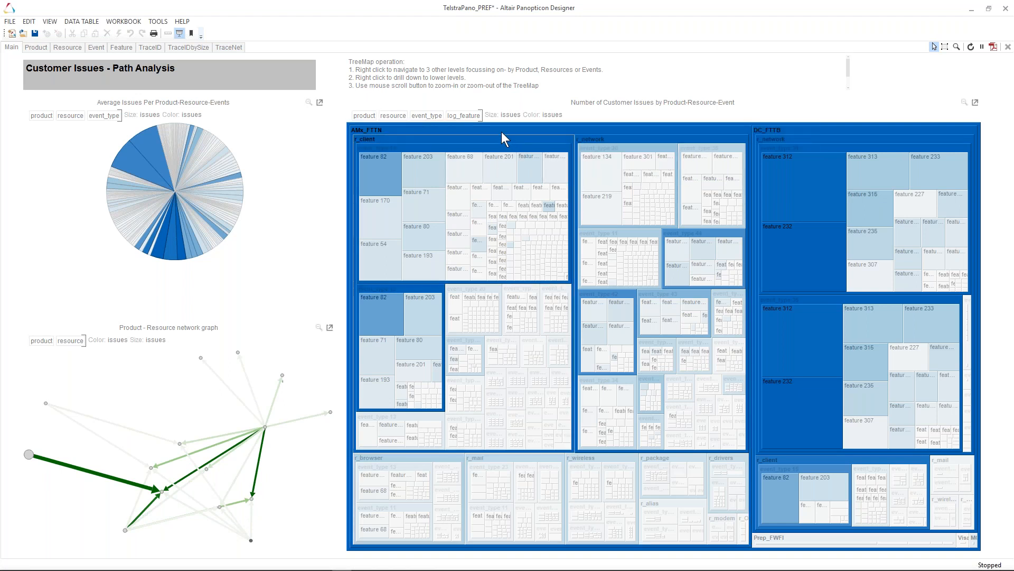
- Navigate from the treemap's AMx_FTTN block to its Product dashboard using NavProd1
{"action": "mouse_move", "coordinate": [500, 128]}
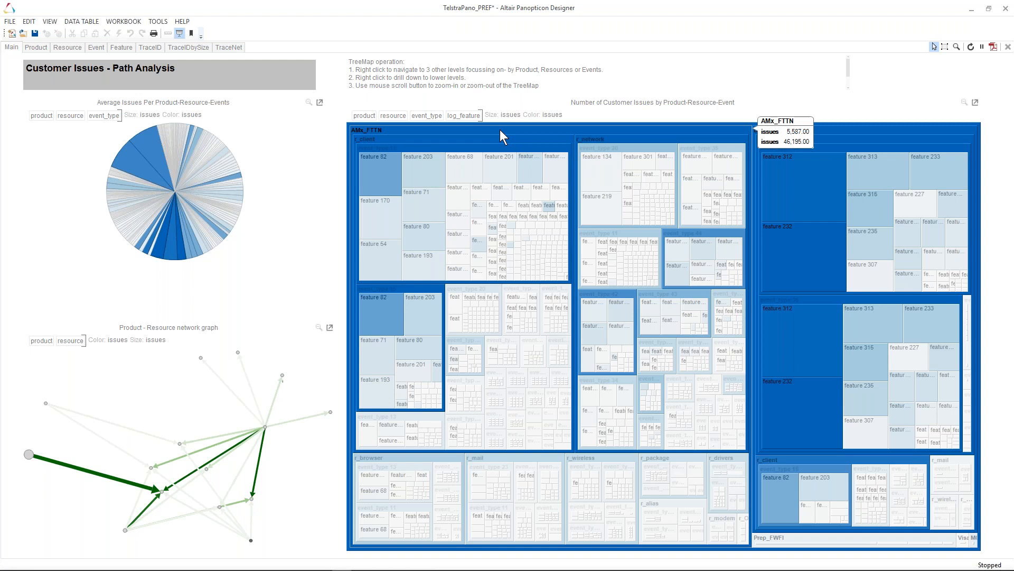
{"action": "right_click", "coordinate": [500, 130]}
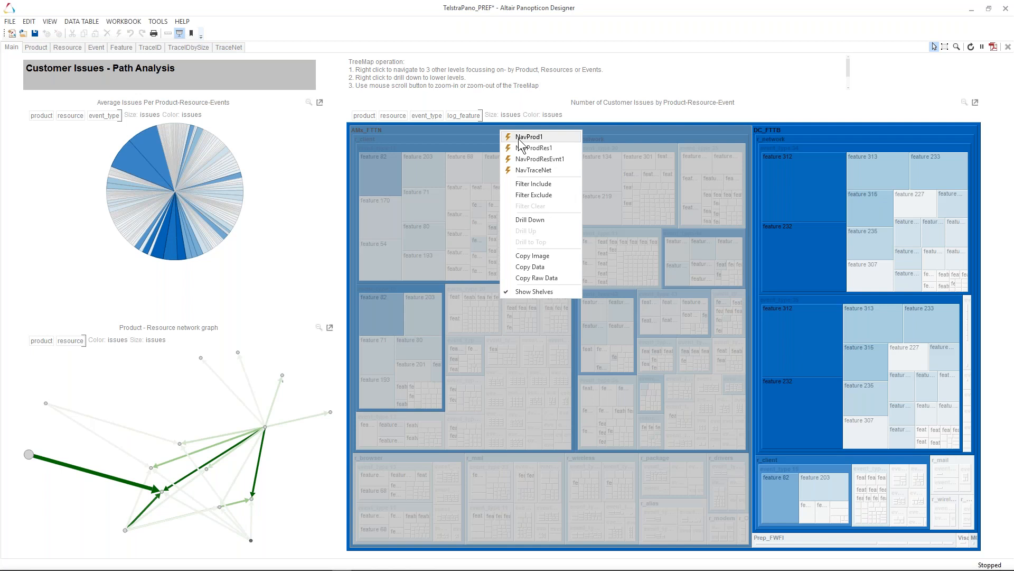
{"action": "left_click", "coordinate": [520, 138]}
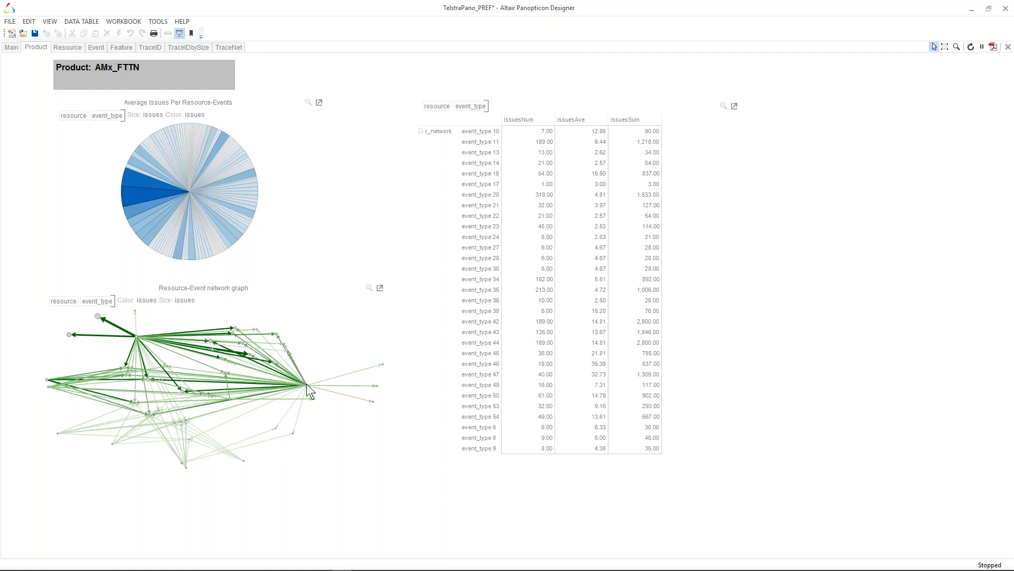
- Navigate from the largest resource-event pie slice to its Event dashboard using NavResEvnt1
{"action": "mouse_move", "coordinate": [308, 387]}
{"action": "mouse_move", "coordinate": [182, 391]}
{"action": "right_click", "coordinate": [132, 177]}
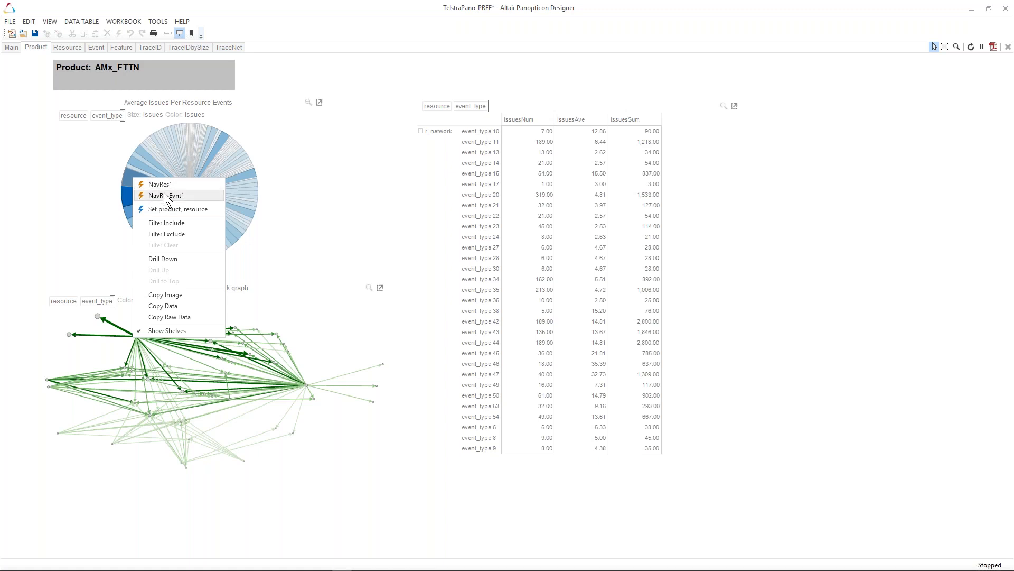
{"action": "left_click", "coordinate": [165, 195]}
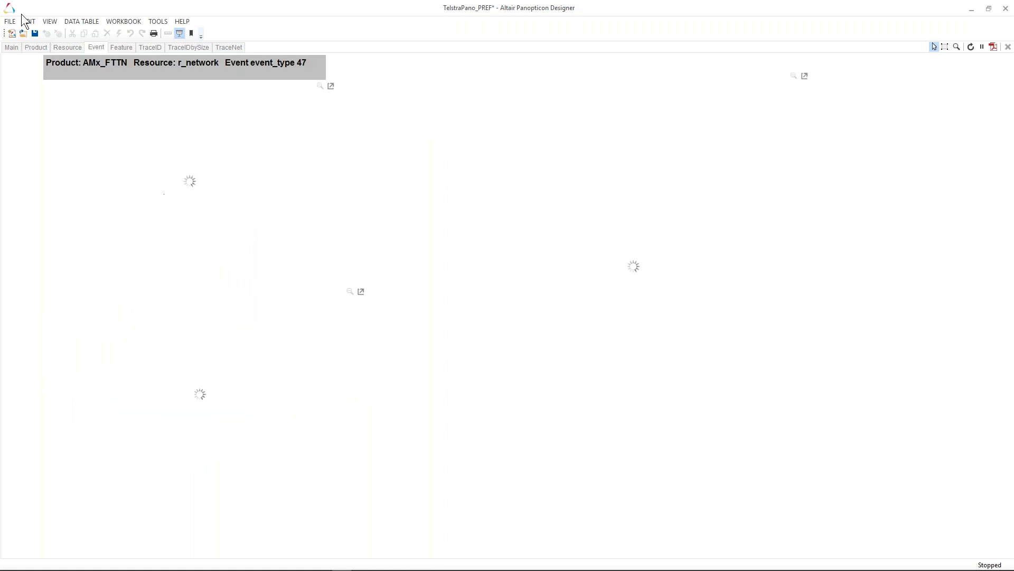
- Switch between the Resource and Product dashboards for AMx_FTTN
{"action": "left_click", "coordinate": [68, 48]}
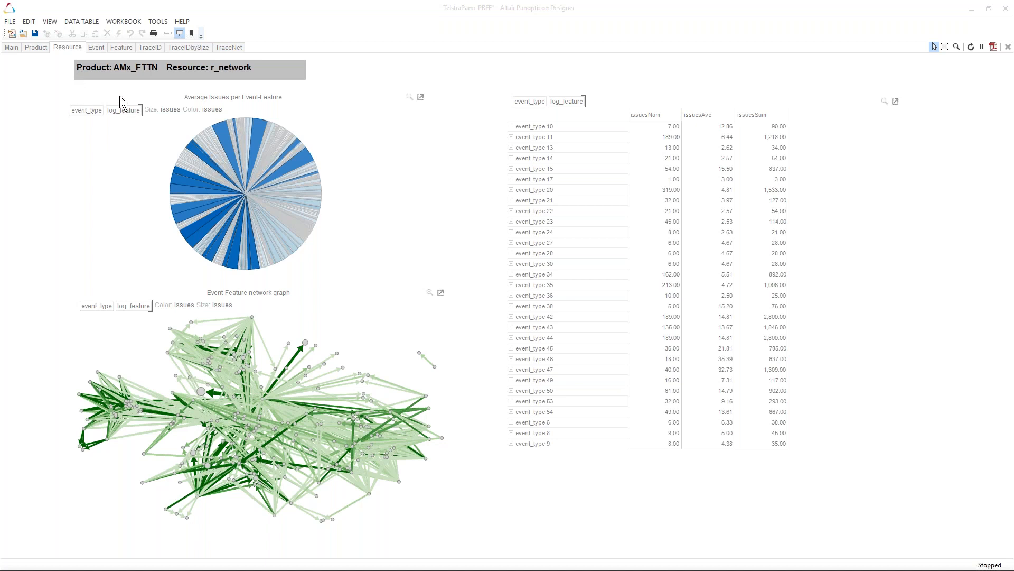
{"action": "left_click", "coordinate": [34, 50]}
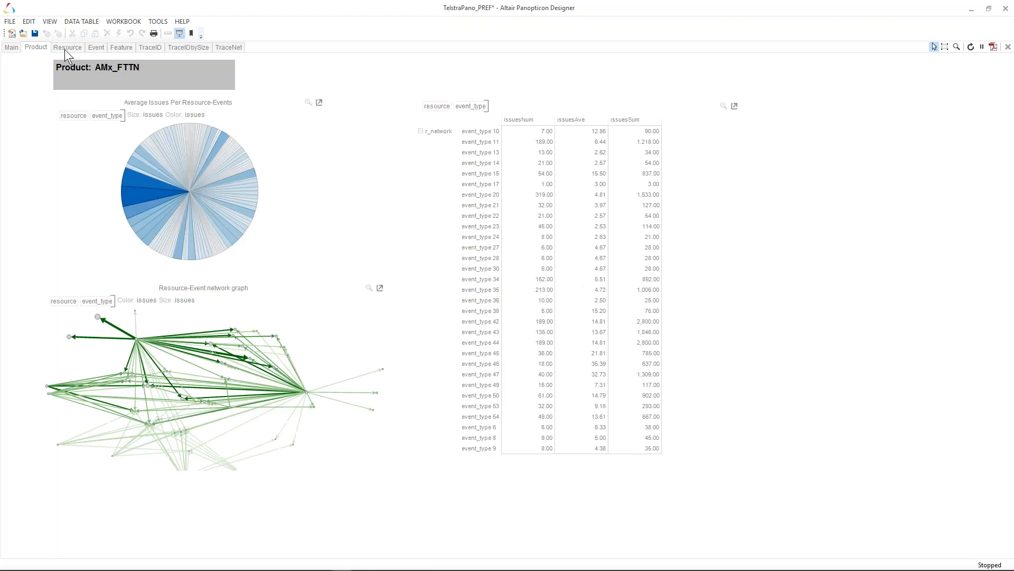
{"action": "left_click", "coordinate": [65, 49]}
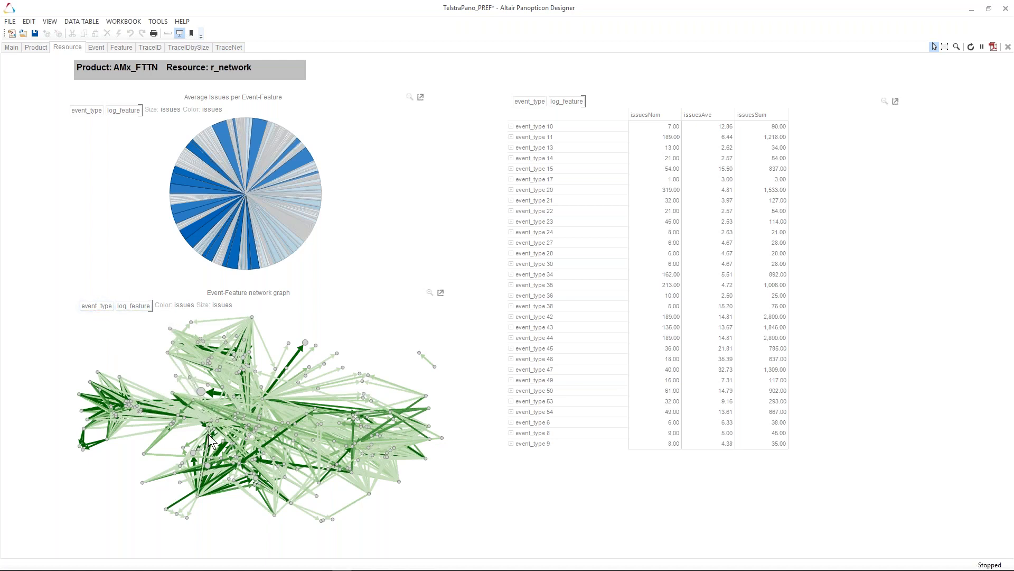
- Inspect the Event-Feature network graph and pie on the Resource dashboard, then open the Event dashboard
{"action": "mouse_move", "coordinate": [210, 433]}
{"action": "mouse_move", "coordinate": [314, 443]}
{"action": "left_click", "coordinate": [232, 261]}
{"action": "left_click", "coordinate": [95, 47]}
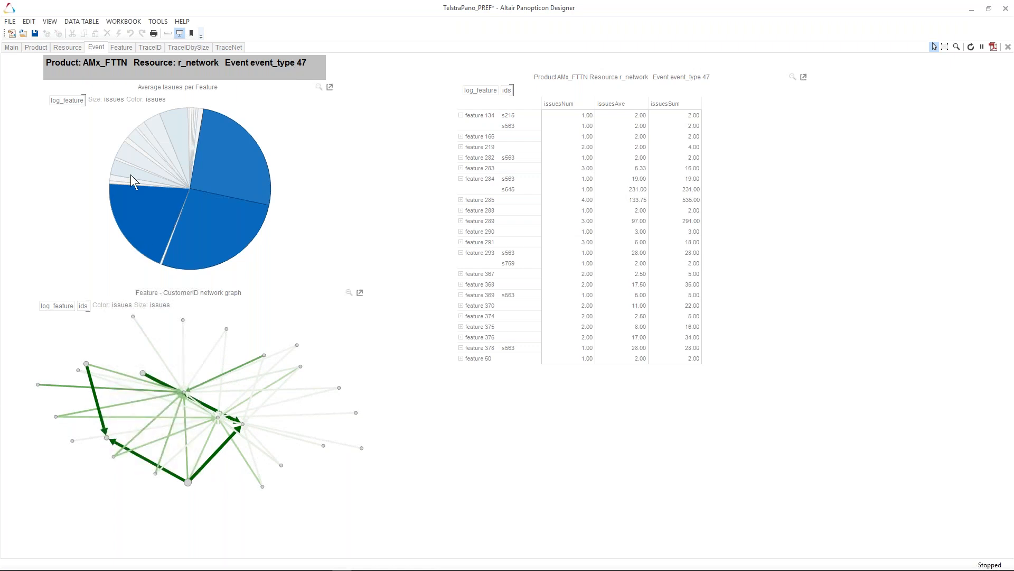
- Examine the feature pie and the Feature - CustomerID network graph on the Event dashboard
{"action": "left_click", "coordinate": [67, 99]}
{"action": "left_click", "coordinate": [70, 101]}
{"action": "mouse_move", "coordinate": [196, 177]}
{"action": "mouse_move", "coordinate": [187, 391]}
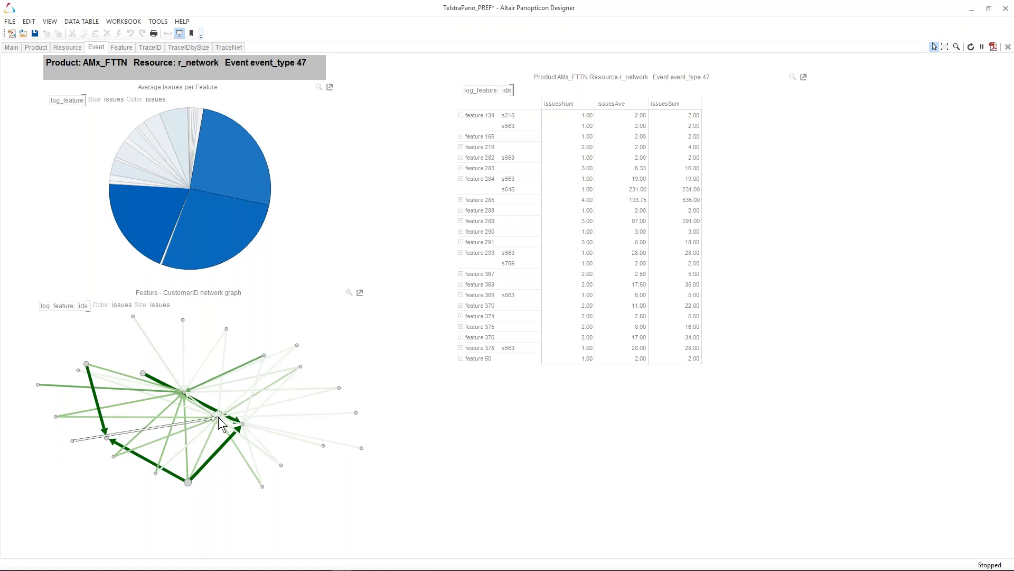
- Step back through the Resource and Product dashboards to the Main dashboard
{"action": "mouse_move", "coordinate": [206, 417]}
{"action": "mouse_move", "coordinate": [180, 244]}
{"action": "left_click", "coordinate": [72, 51]}
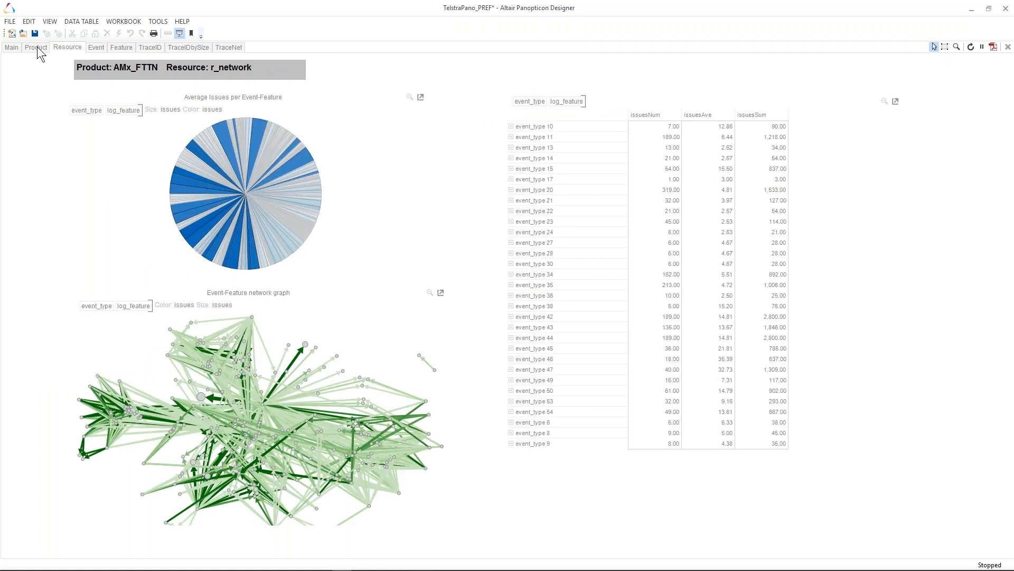
{"action": "left_click", "coordinate": [38, 49]}
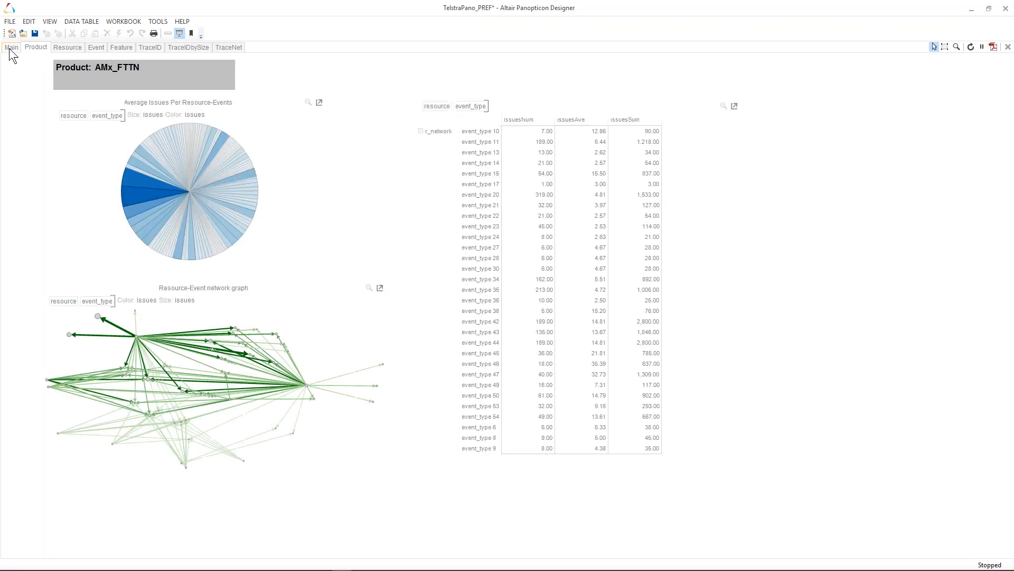
{"action": "left_click", "coordinate": [9, 48]}
- Open the TraceID customer selector dashboard and hover over a customer cell
{"action": "mouse_move", "coordinate": [421, 204]}
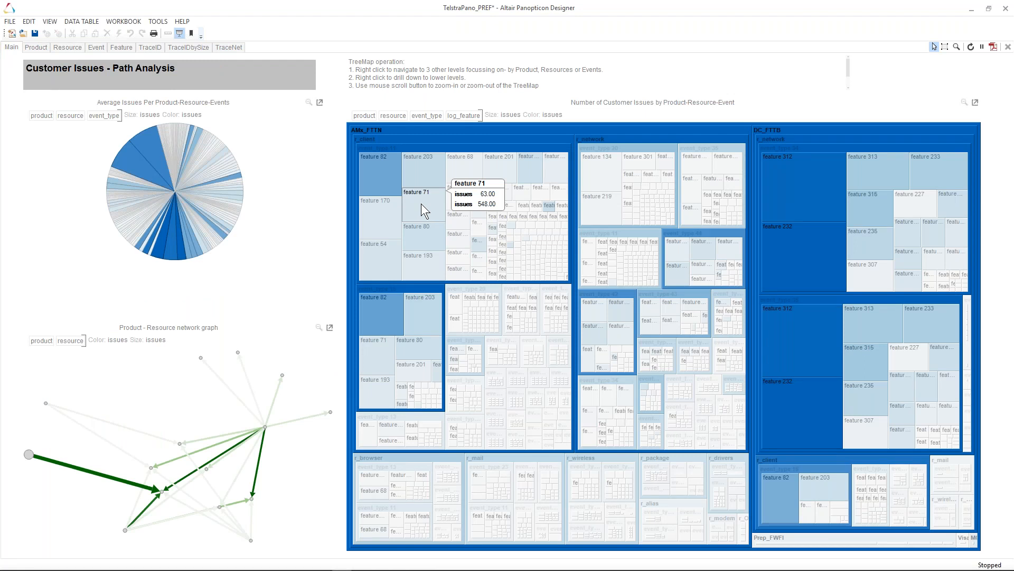
{"action": "left_click", "coordinate": [150, 48]}
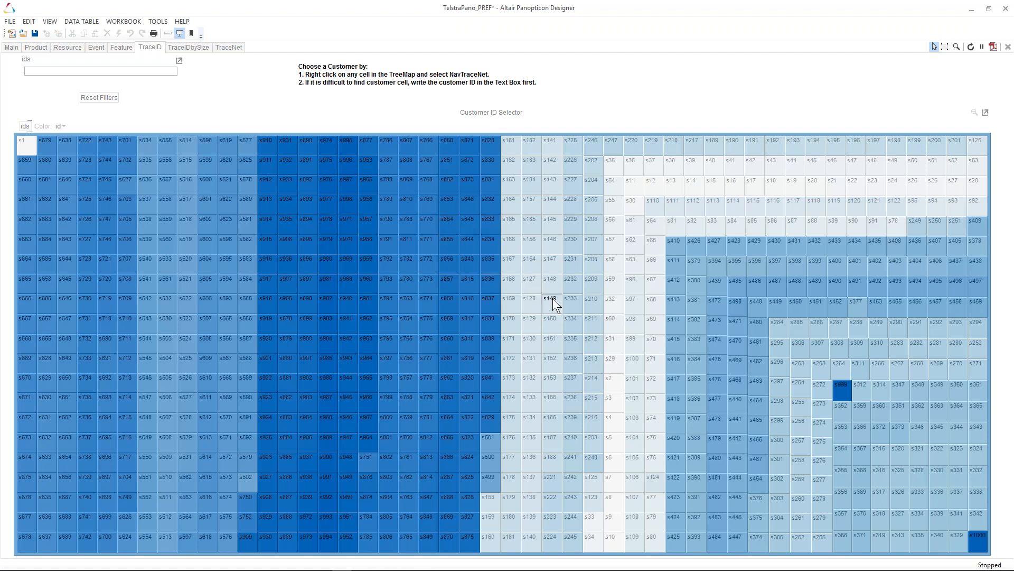
{"action": "mouse_move", "coordinate": [370, 189]}
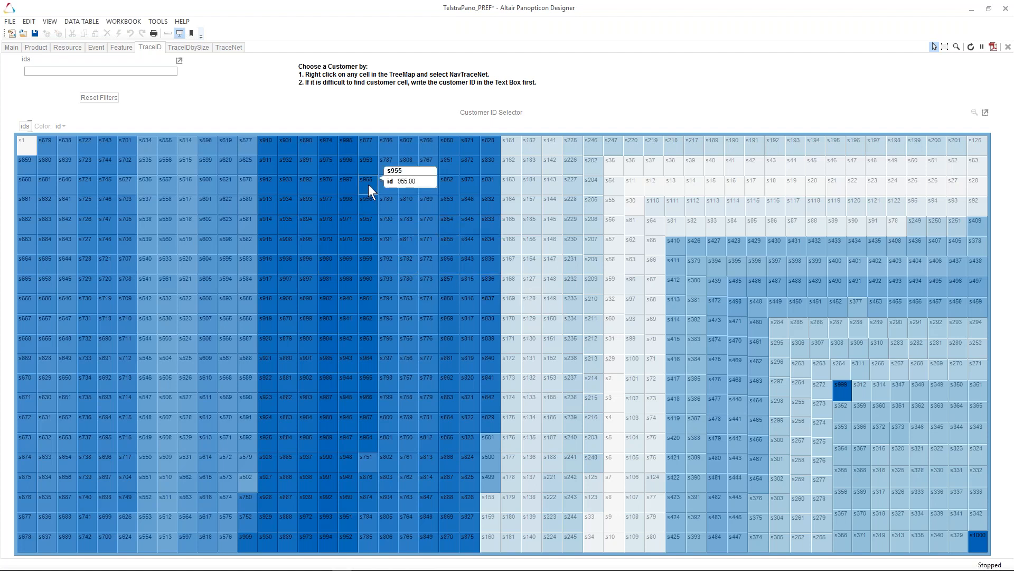
- Switch to the issue-sized customer treemap and open the network graphs for customer s450 via NavTraceNet
{"action": "right_click", "coordinate": [368, 185]}
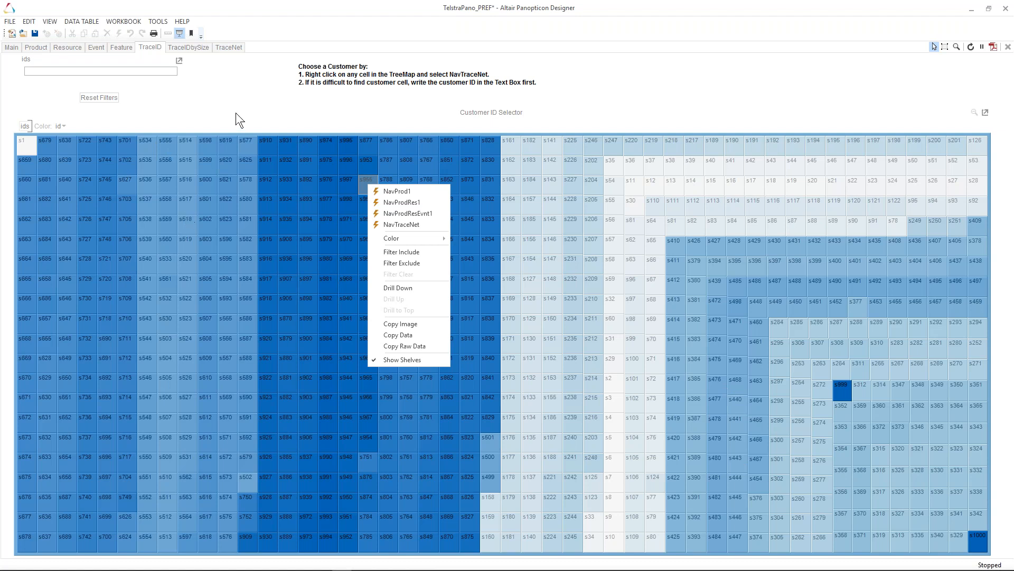
{"action": "left_click", "coordinate": [203, 49]}
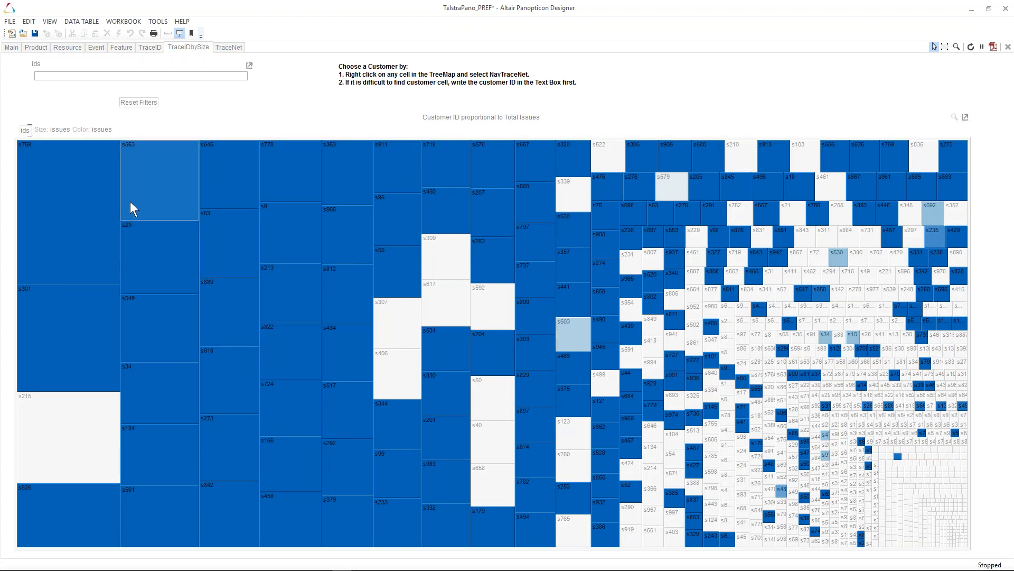
{"action": "mouse_move", "coordinate": [130, 202]}
{"action": "mouse_move", "coordinate": [437, 215]}
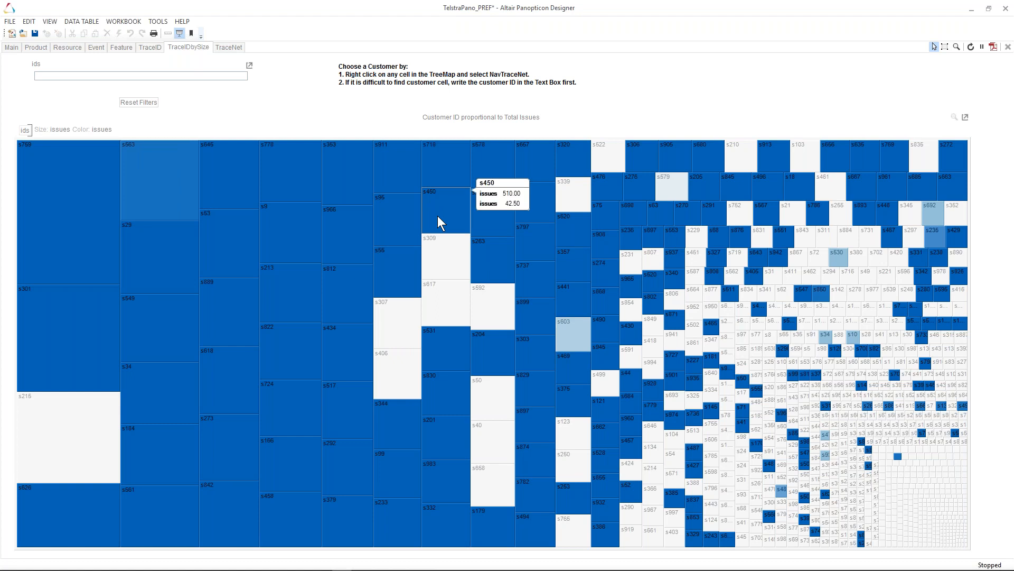
{"action": "right_click", "coordinate": [437, 216]}
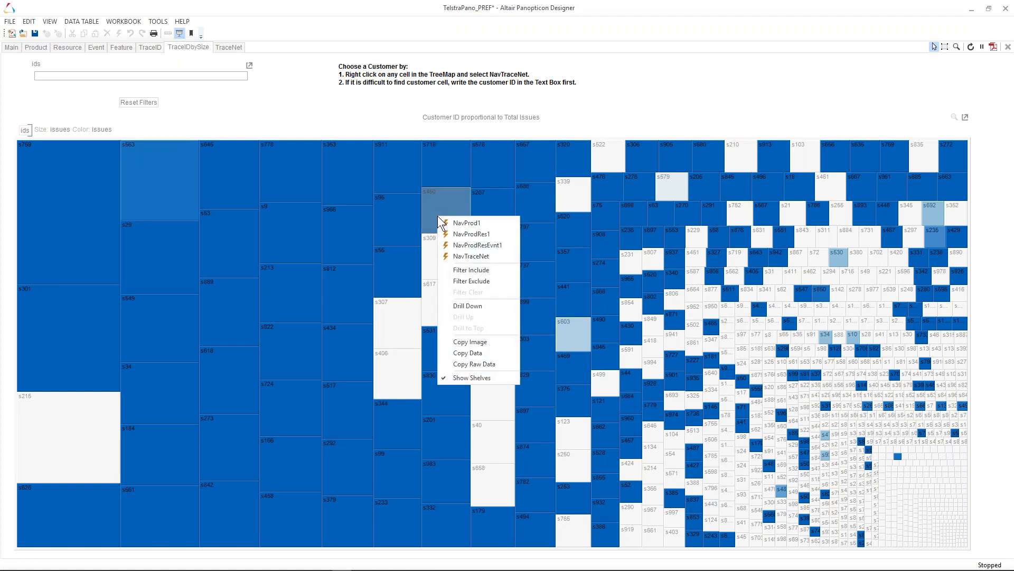
{"action": "left_click", "coordinate": [461, 259]}
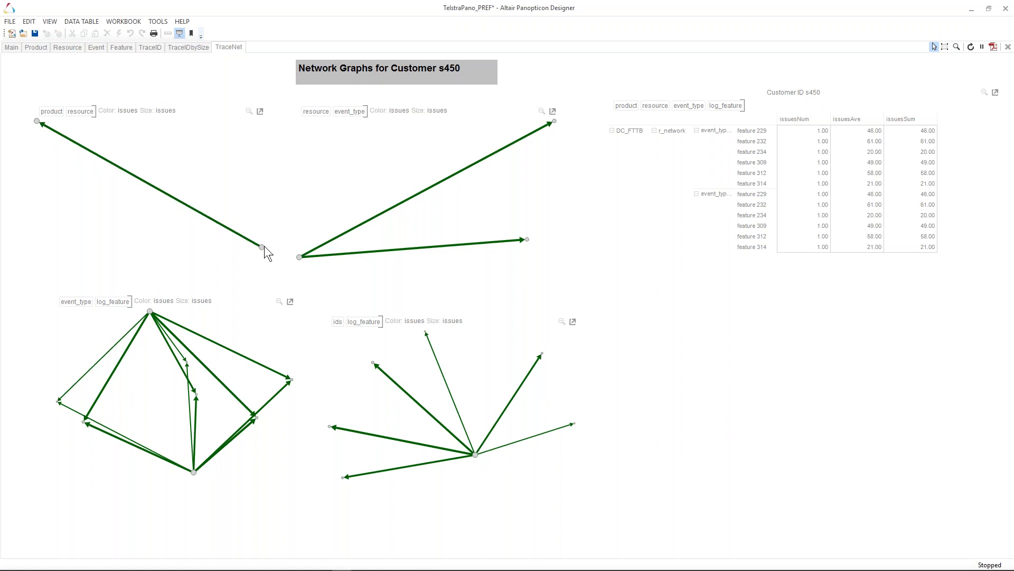
- Examine the product, resource, event and feature network graphs and feature table for customer s450
{"action": "mouse_move", "coordinate": [261, 246]}
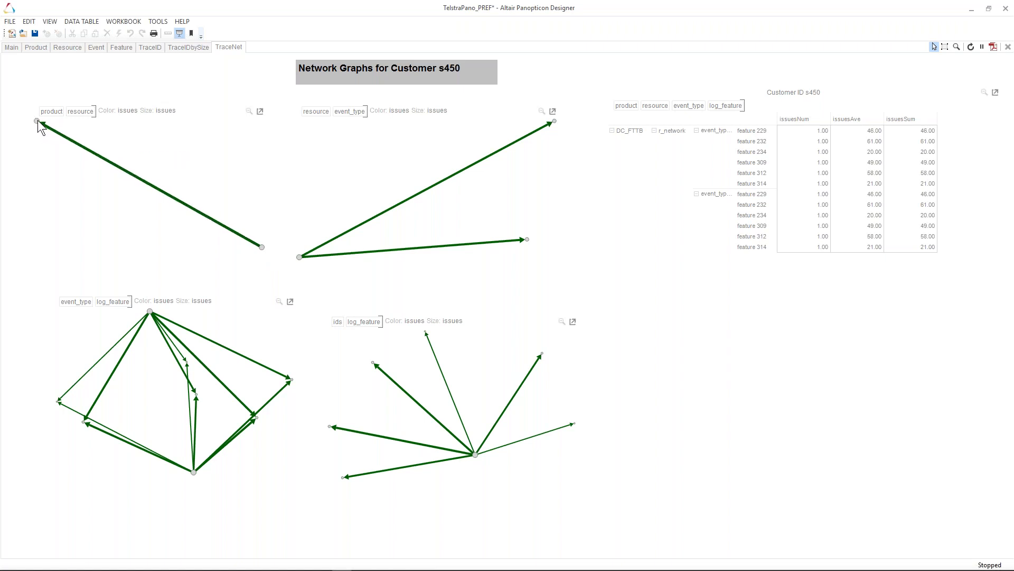
{"action": "mouse_move", "coordinate": [36, 121]}
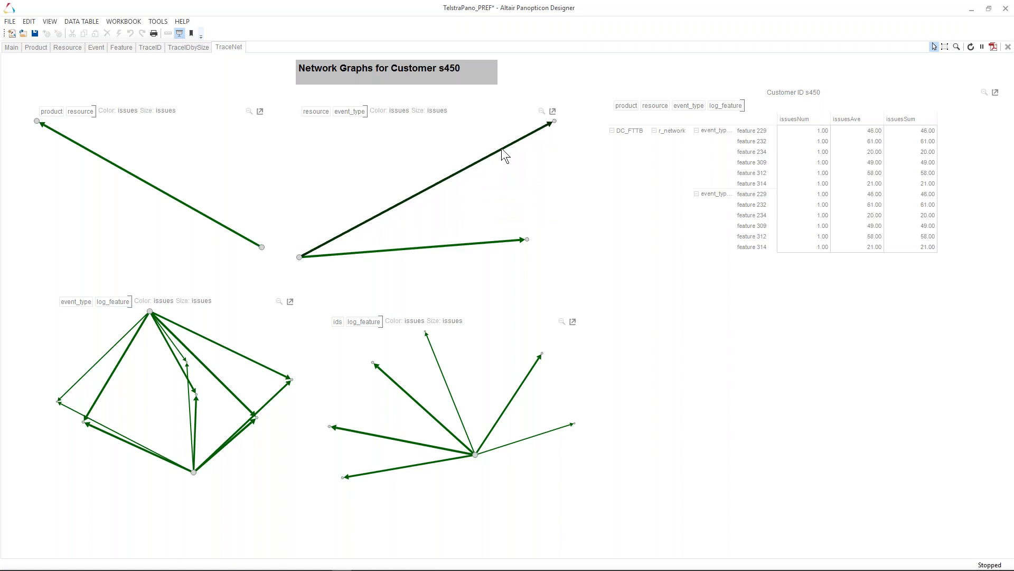
{"action": "mouse_move", "coordinate": [505, 154]}
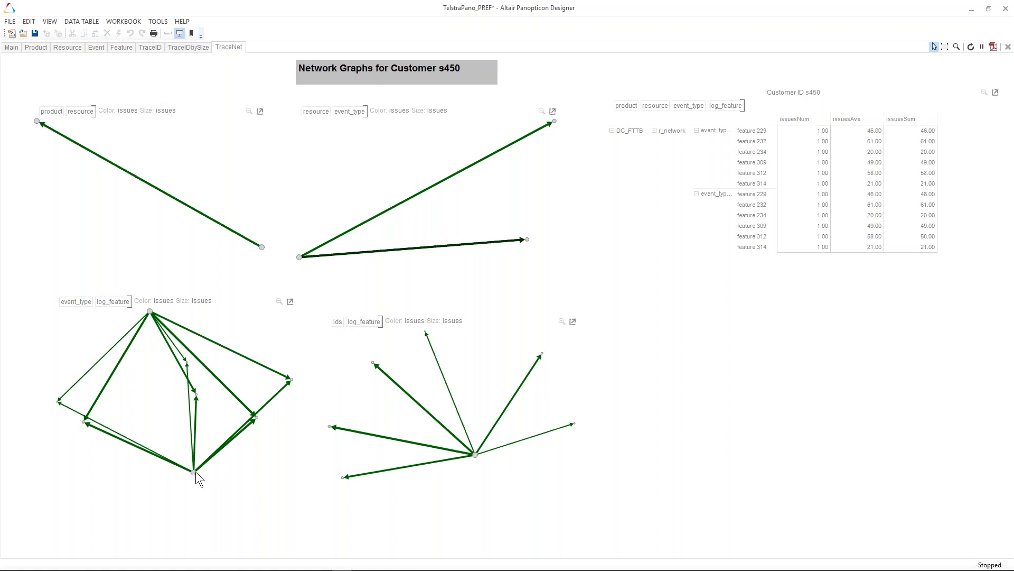
{"action": "mouse_move", "coordinate": [194, 472]}
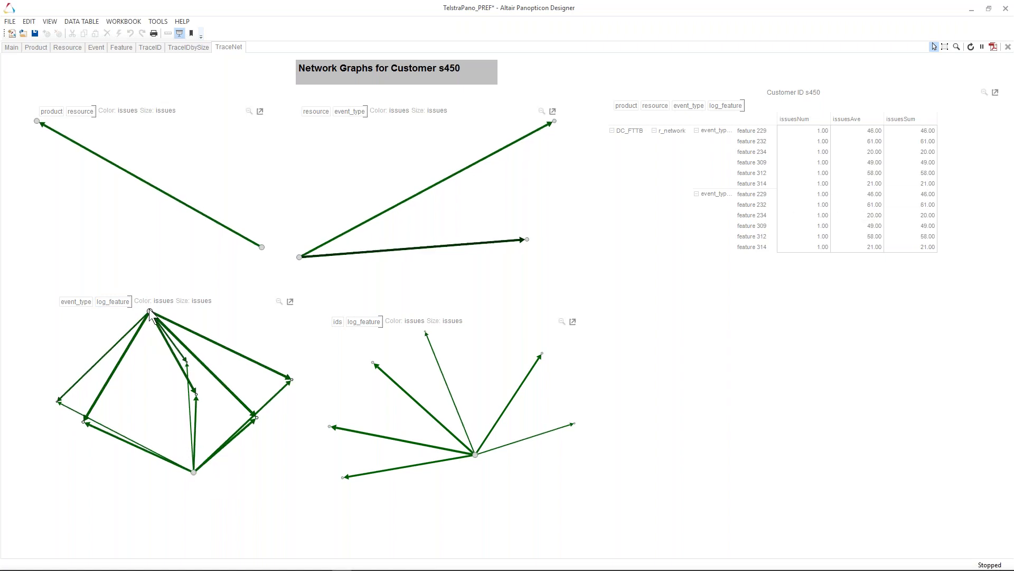
{"action": "mouse_move", "coordinate": [192, 470]}
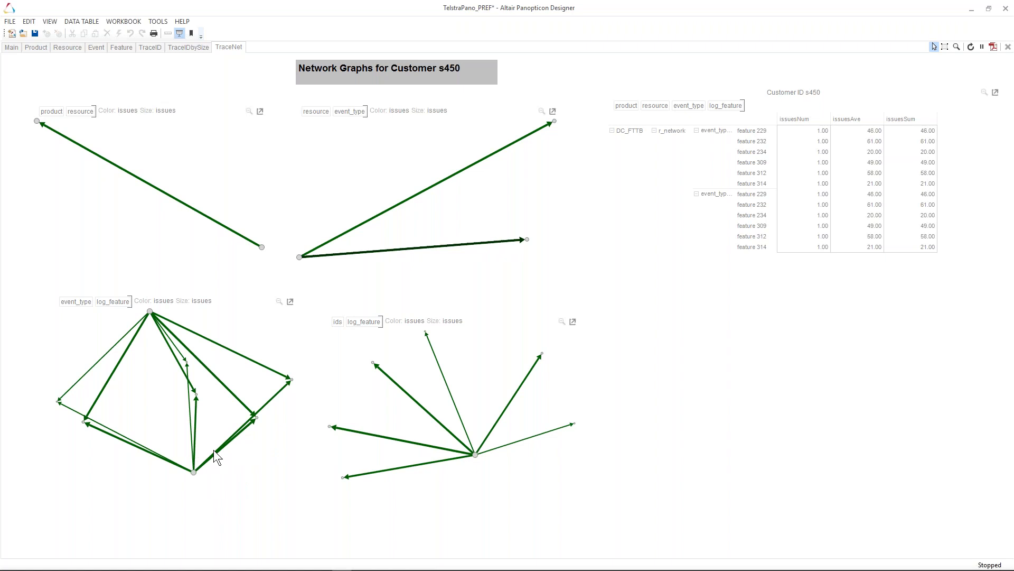
{"action": "mouse_move", "coordinate": [216, 452]}
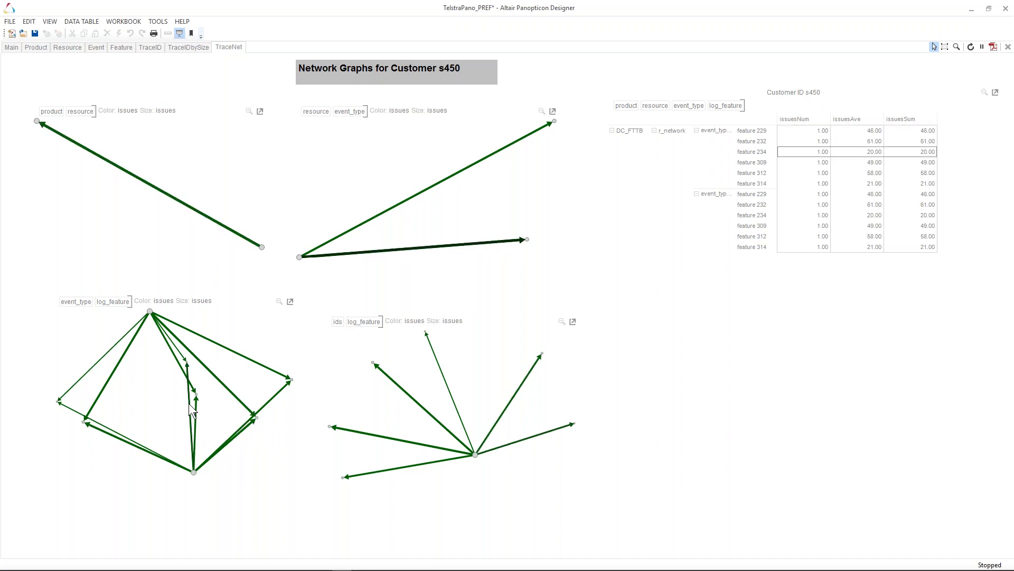
{"action": "mouse_move", "coordinate": [189, 404]}
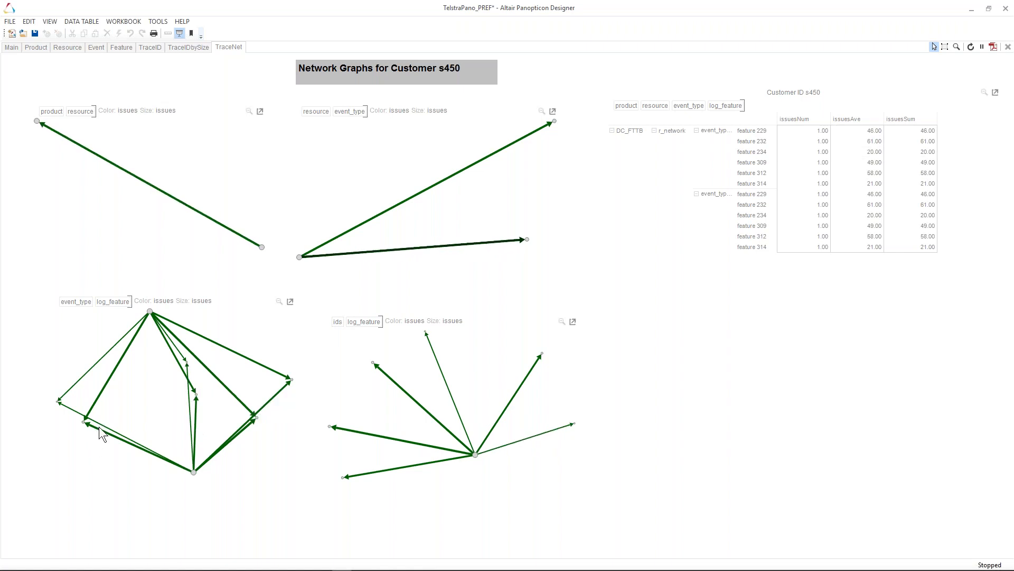
- Return to the customer treemap and open the network graphs for customer s759 via NavTraceNet
{"action": "mouse_move", "coordinate": [103, 430]}
{"action": "mouse_move", "coordinate": [474, 454]}
{"action": "left_click", "coordinate": [182, 47]}
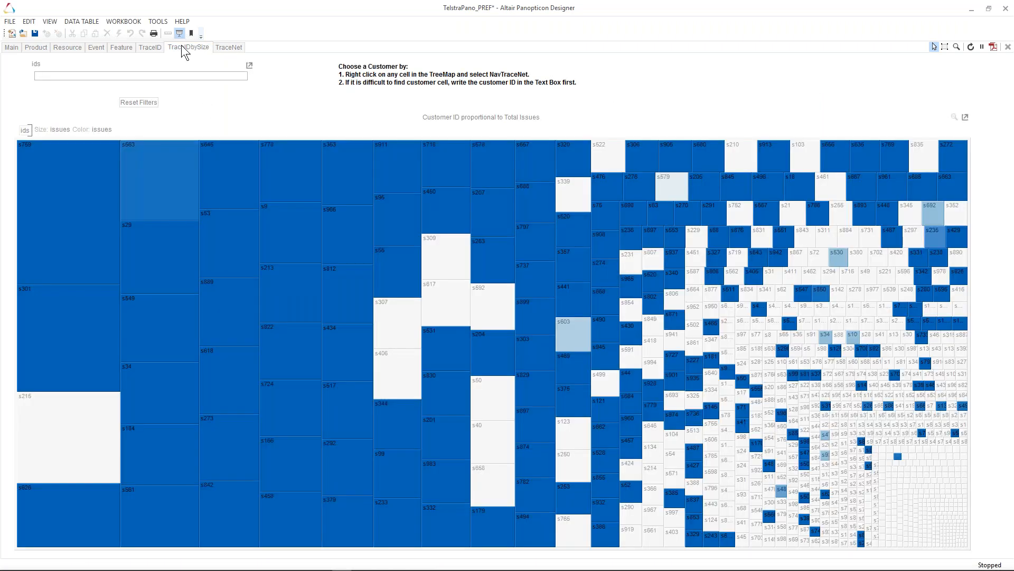
{"action": "right_click", "coordinate": [55, 223]}
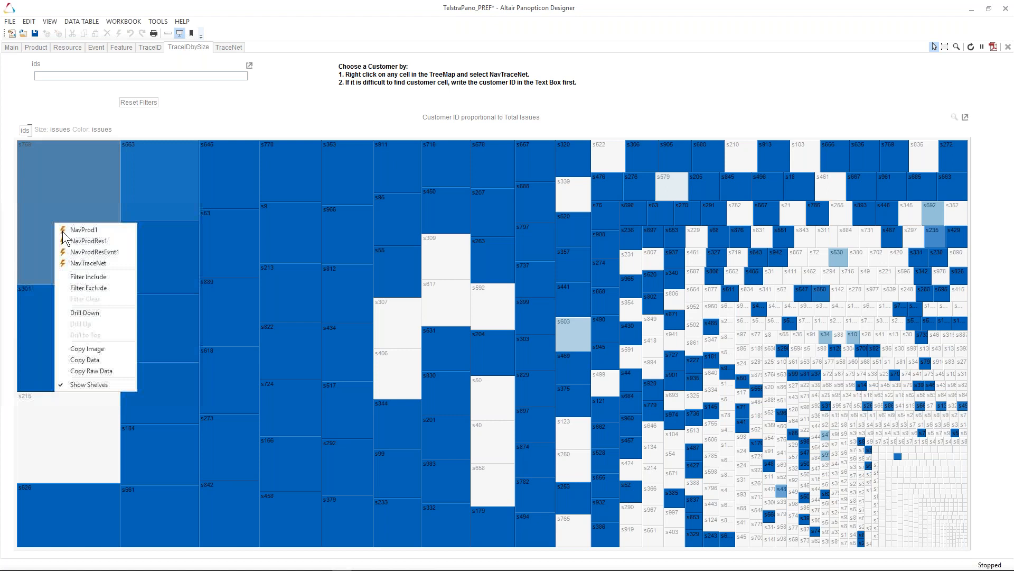
{"action": "left_click", "coordinate": [93, 264]}
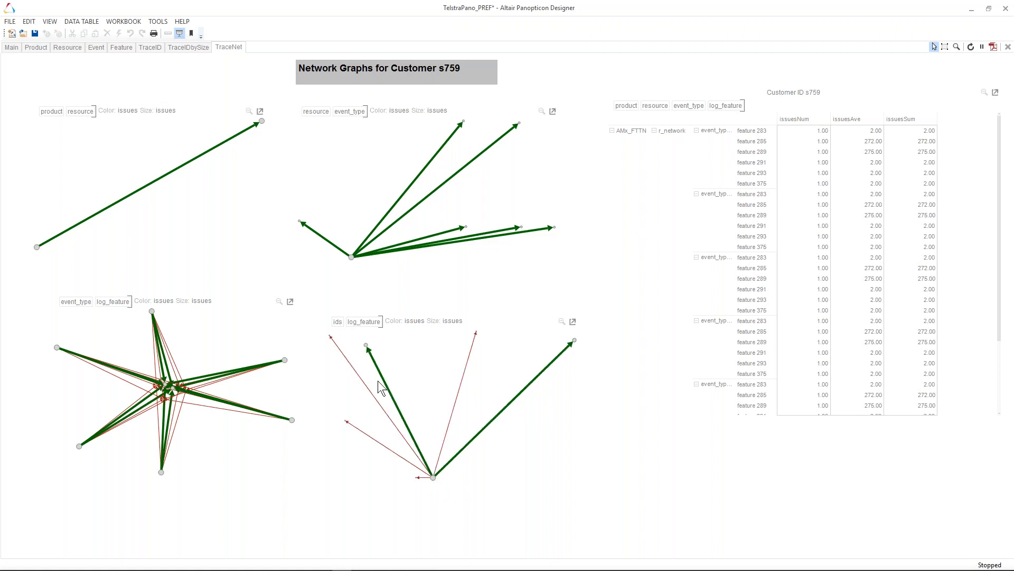
{"action": "mouse_move", "coordinate": [434, 479]}
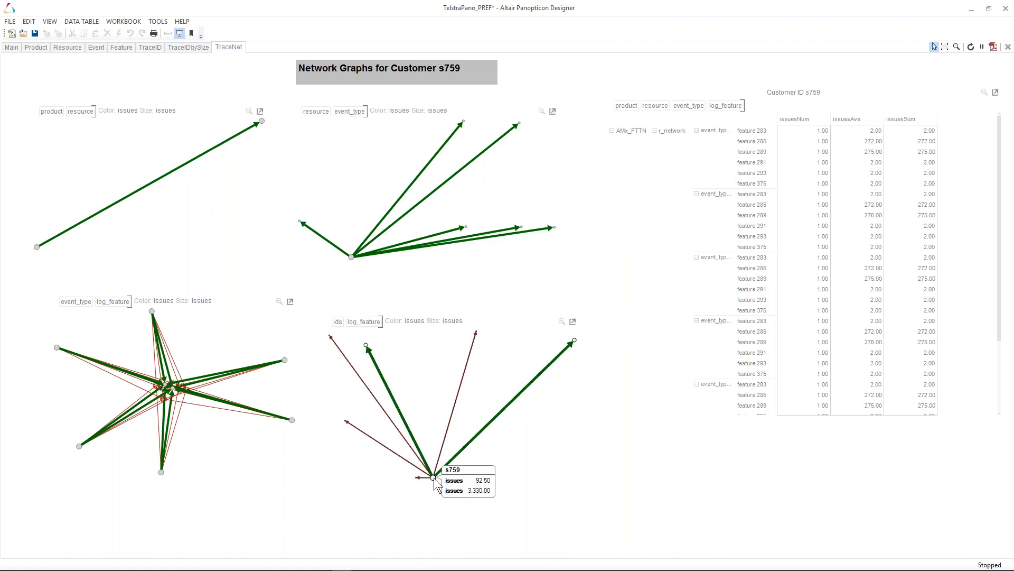
- Return to the customer treemap and open the network graphs for customer s215 via NavTraceNet
{"action": "left_click", "coordinate": [179, 47]}
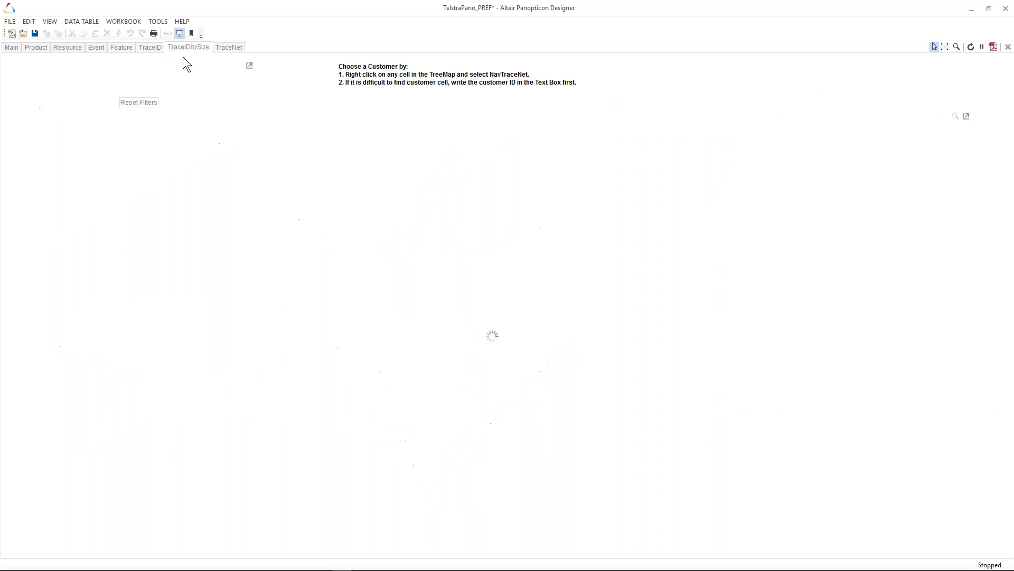
{"action": "right_click", "coordinate": [69, 421]}
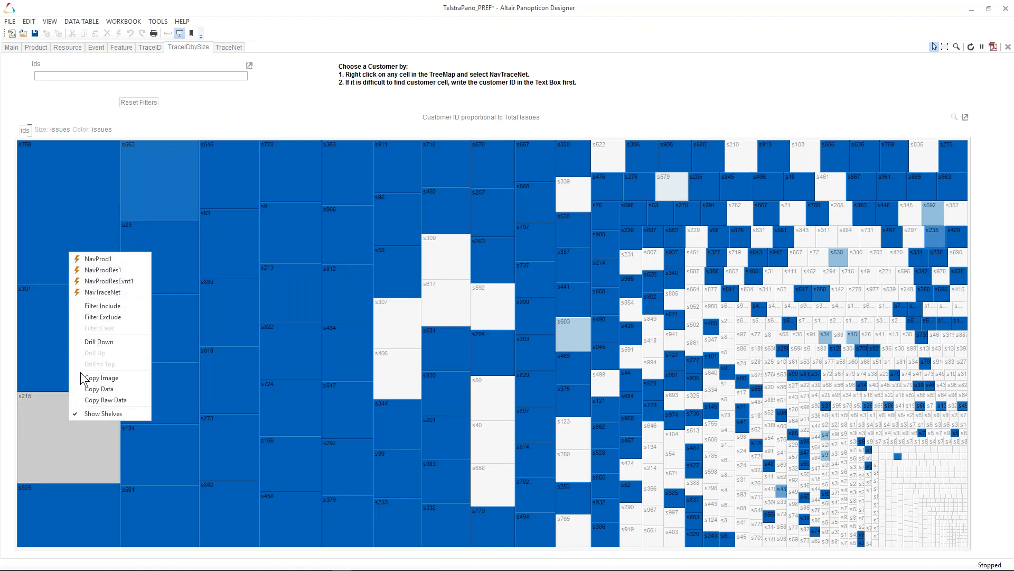
{"action": "left_click", "coordinate": [122, 291]}
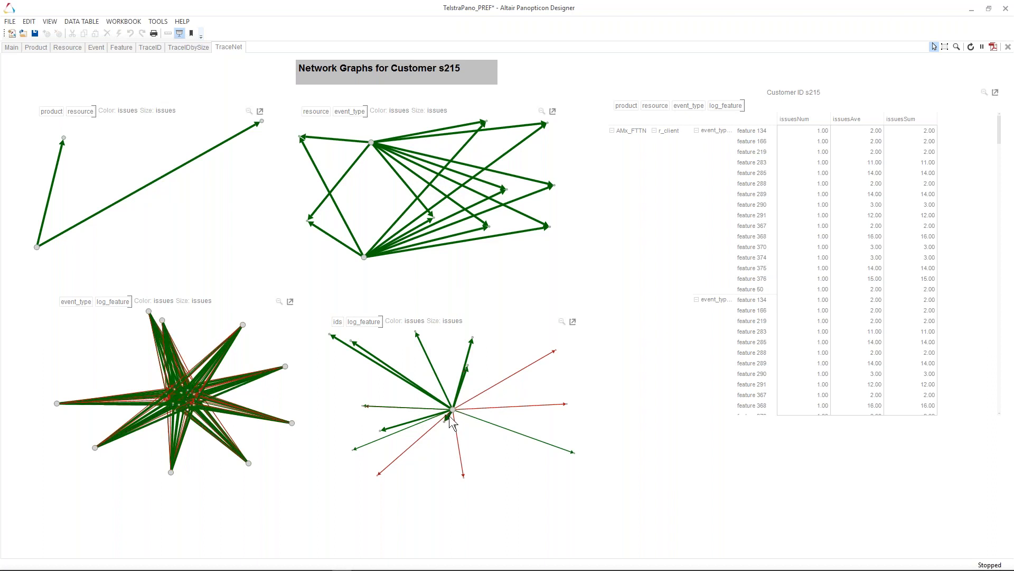
{"action": "mouse_move", "coordinate": [453, 411]}
- Return to the customer treemap and open the network graphs for customer s603 via NavTraceNet
{"action": "left_click", "coordinate": [179, 49]}
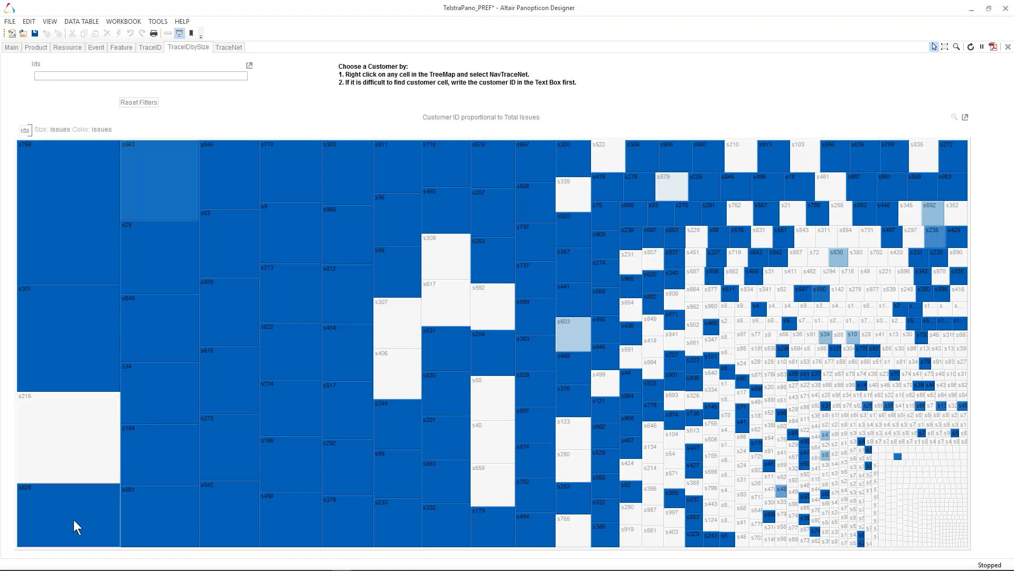
{"action": "right_click", "coordinate": [568, 339]}
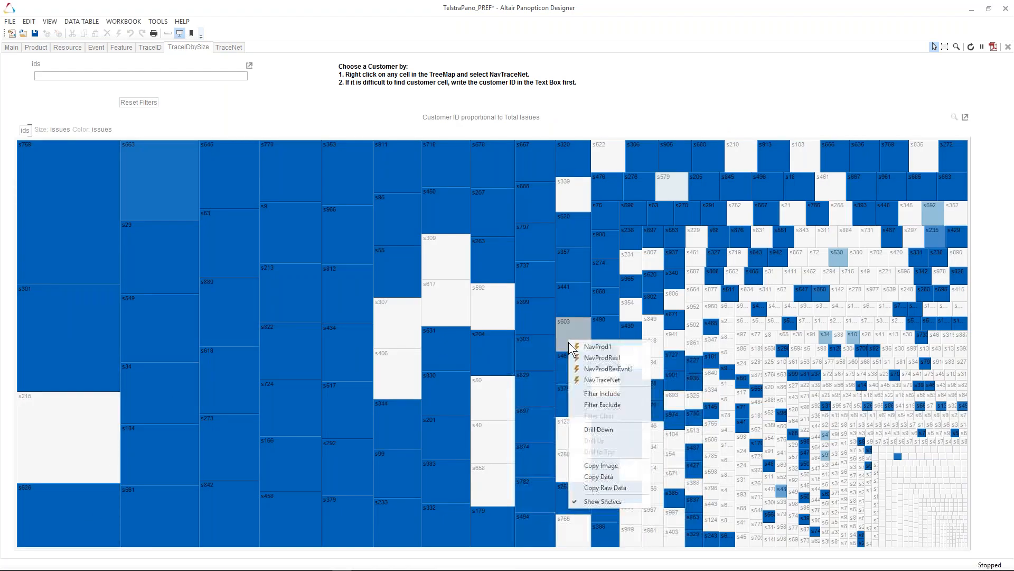
{"action": "left_click", "coordinate": [577, 379]}
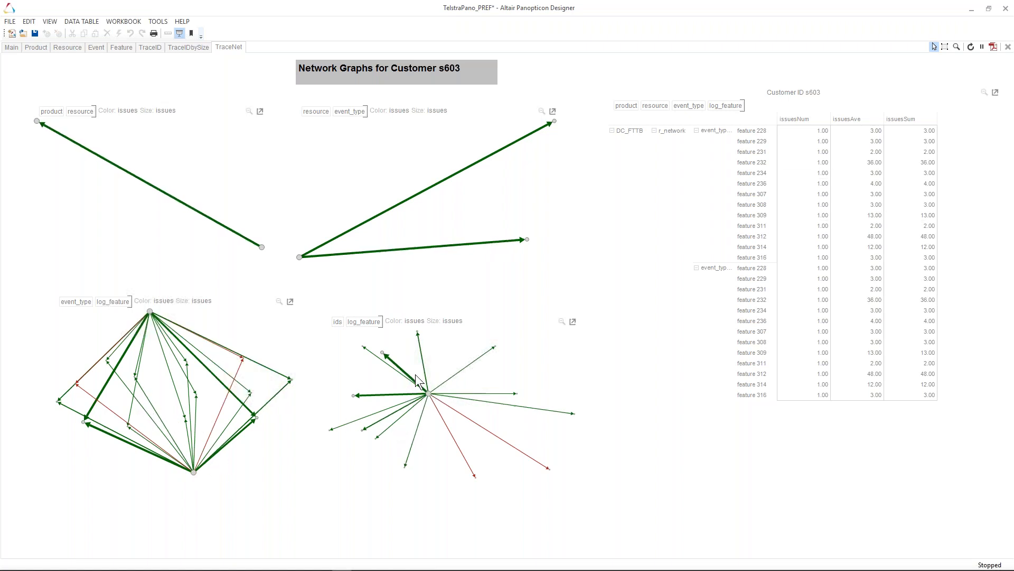
{"action": "mouse_move", "coordinate": [429, 395]}
- Return to the customer treemap and open the network graphs for customer s579 via NavTraceNet
{"action": "left_click", "coordinate": [181, 47]}
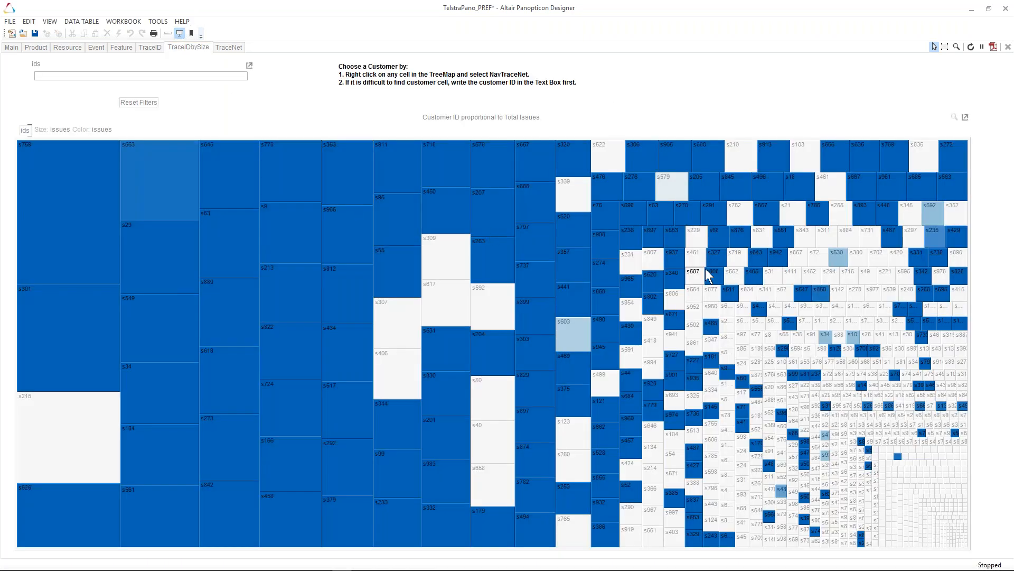
{"action": "right_click", "coordinate": [675, 185]}
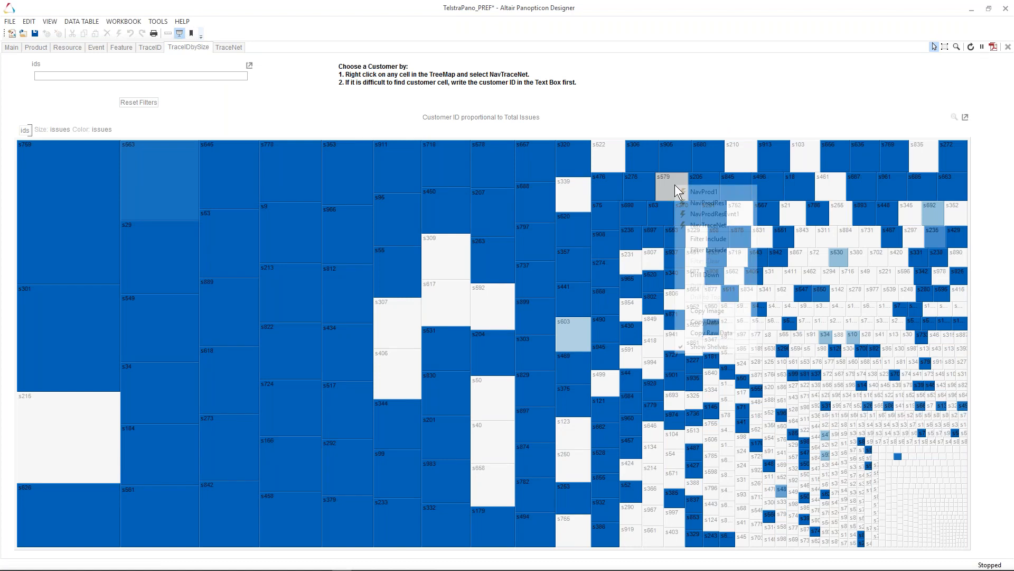
{"action": "left_click", "coordinate": [706, 224]}
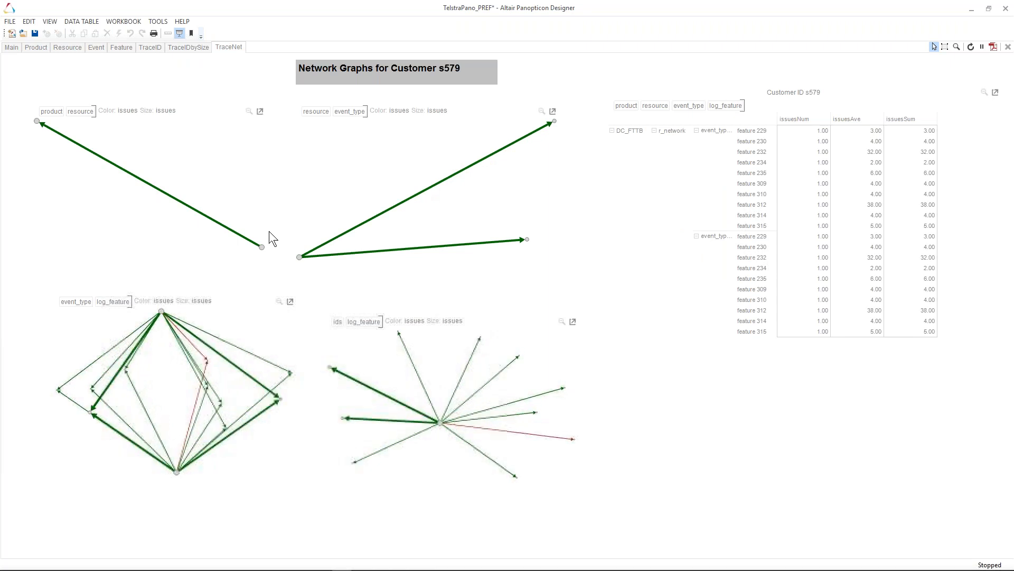
- Return to the customer treemap and open the network graphs for customer s233 via NavTraceNet
{"action": "left_click", "coordinate": [189, 47]}
{"action": "right_click", "coordinate": [402, 517]}
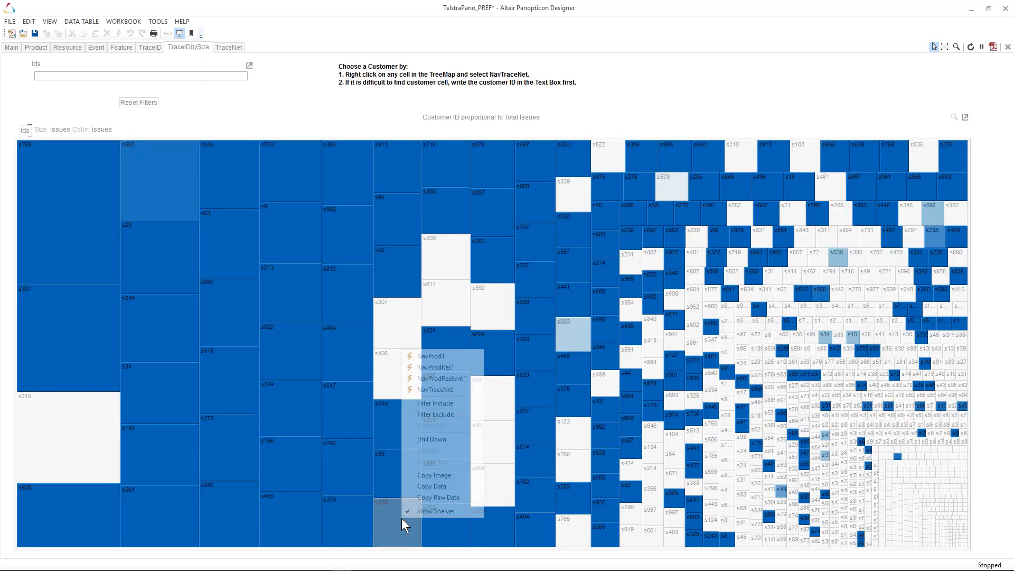
{"action": "left_click", "coordinate": [421, 390]}
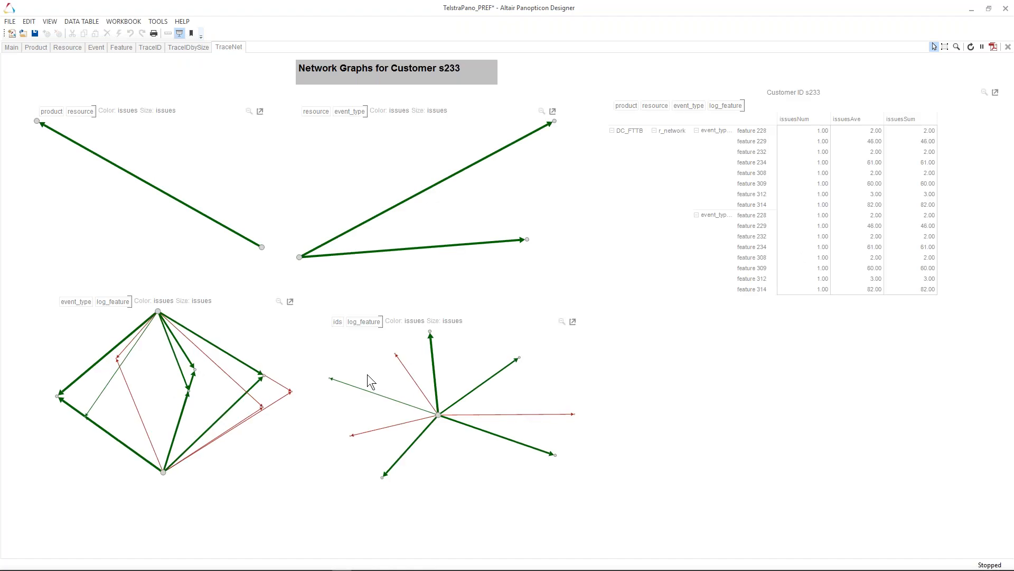
- Return to the customer treemap and open the network graphs for customer s561 via NavTraceNet
{"action": "left_click", "coordinate": [174, 47]}
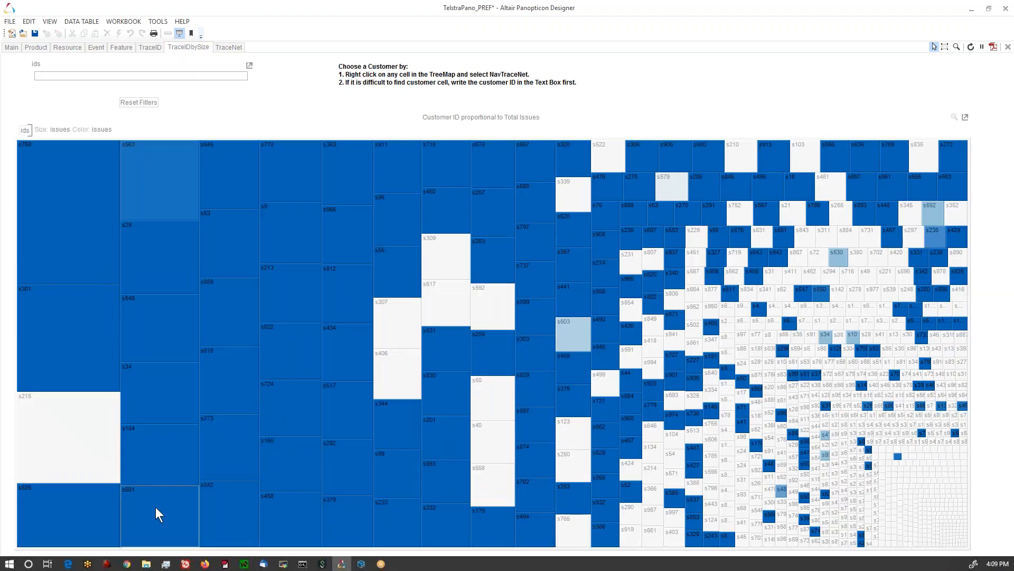
{"action": "right_click", "coordinate": [150, 501]}
{"action": "left_click", "coordinate": [163, 372]}
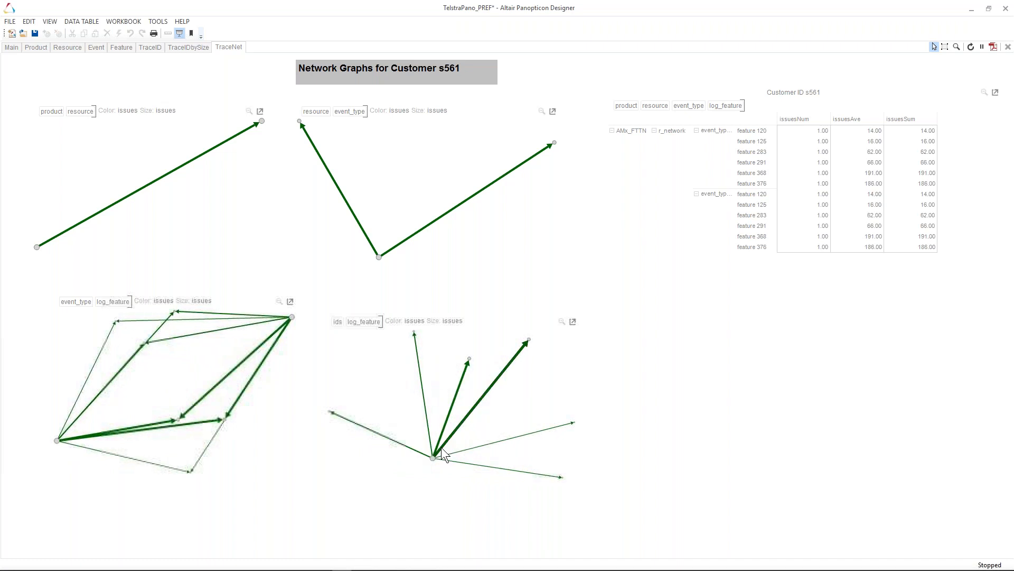
{"action": "mouse_move", "coordinate": [441, 447]}
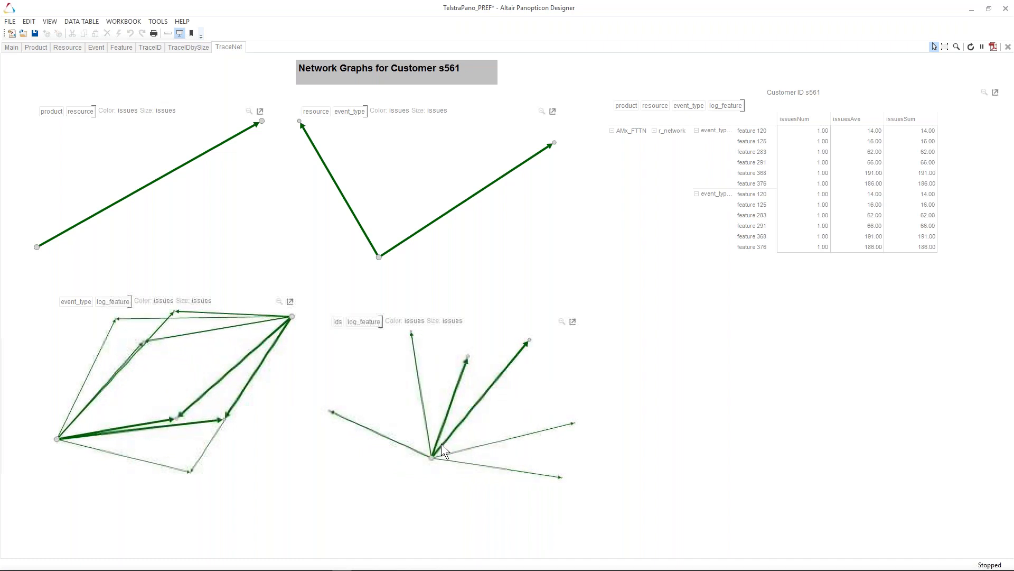